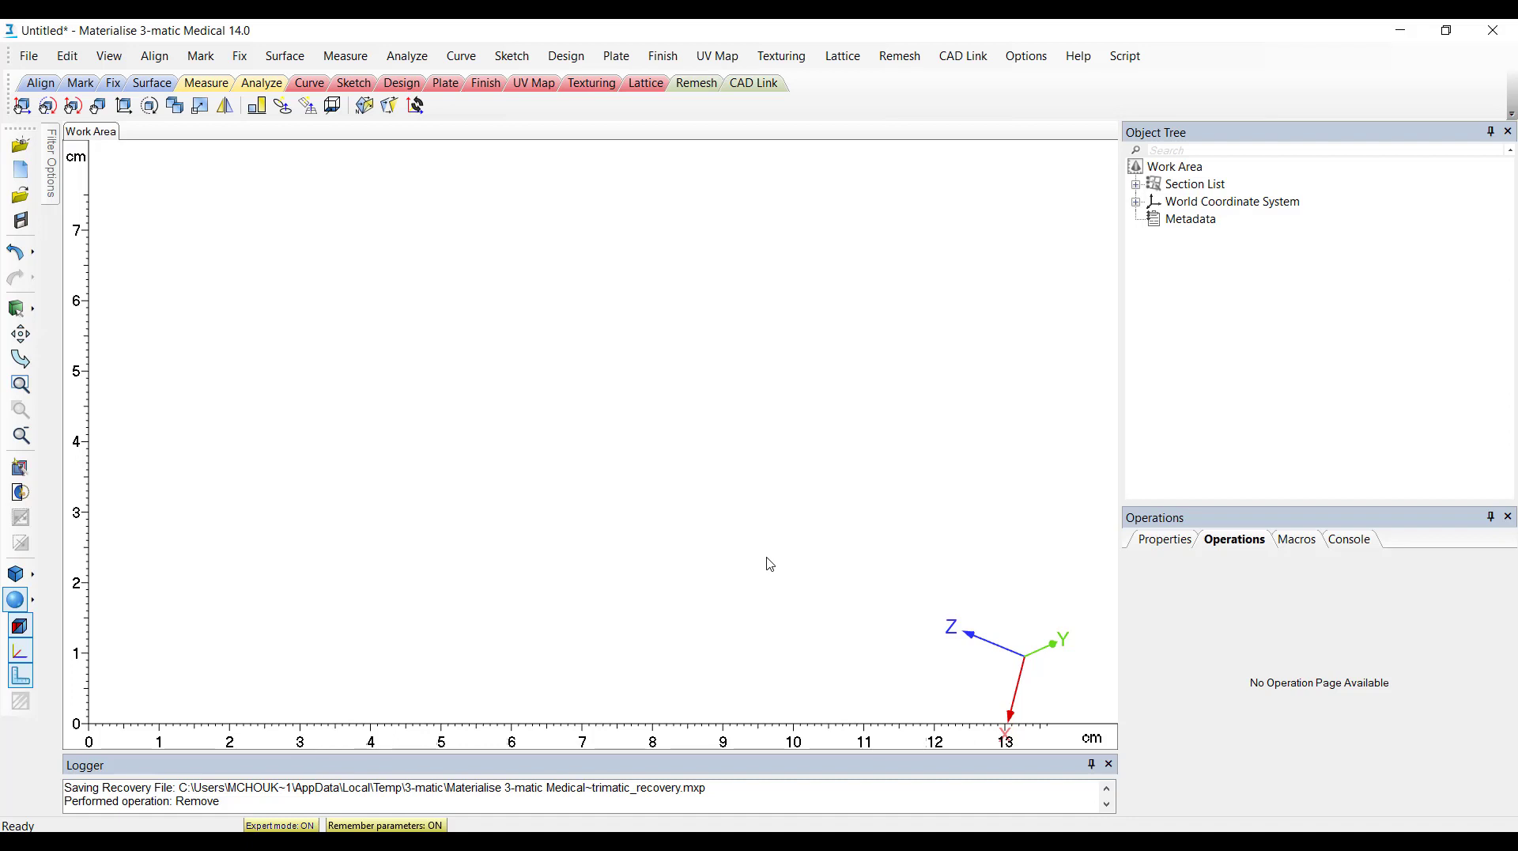
Step: Browse the MedData and 3-matic DemoFiles Scripts folders and view the DemoFiles folder's full path
mouse_move(510, 839)
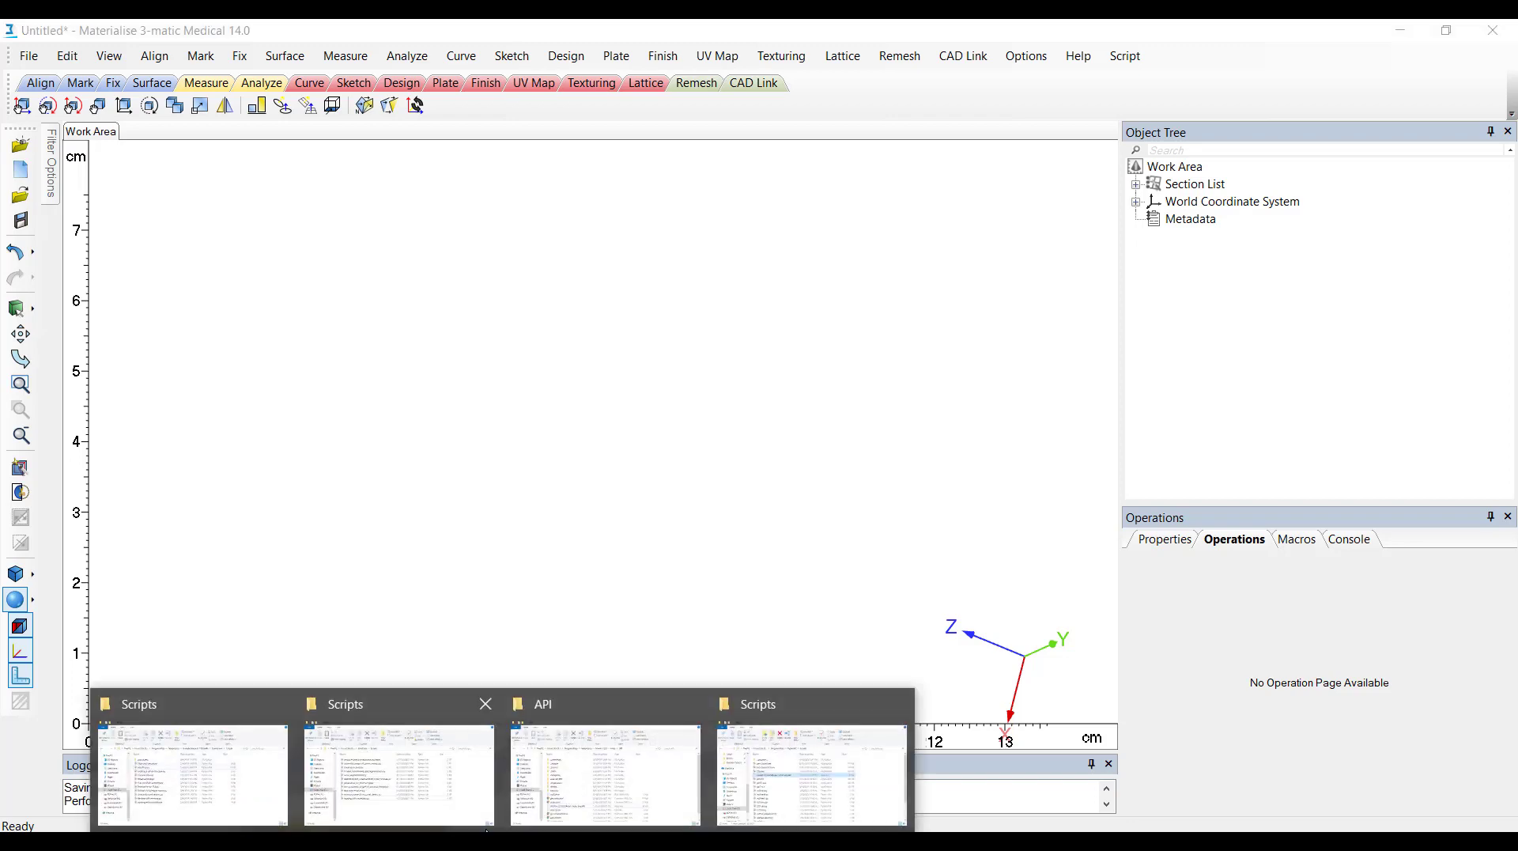
left_click(277, 783)
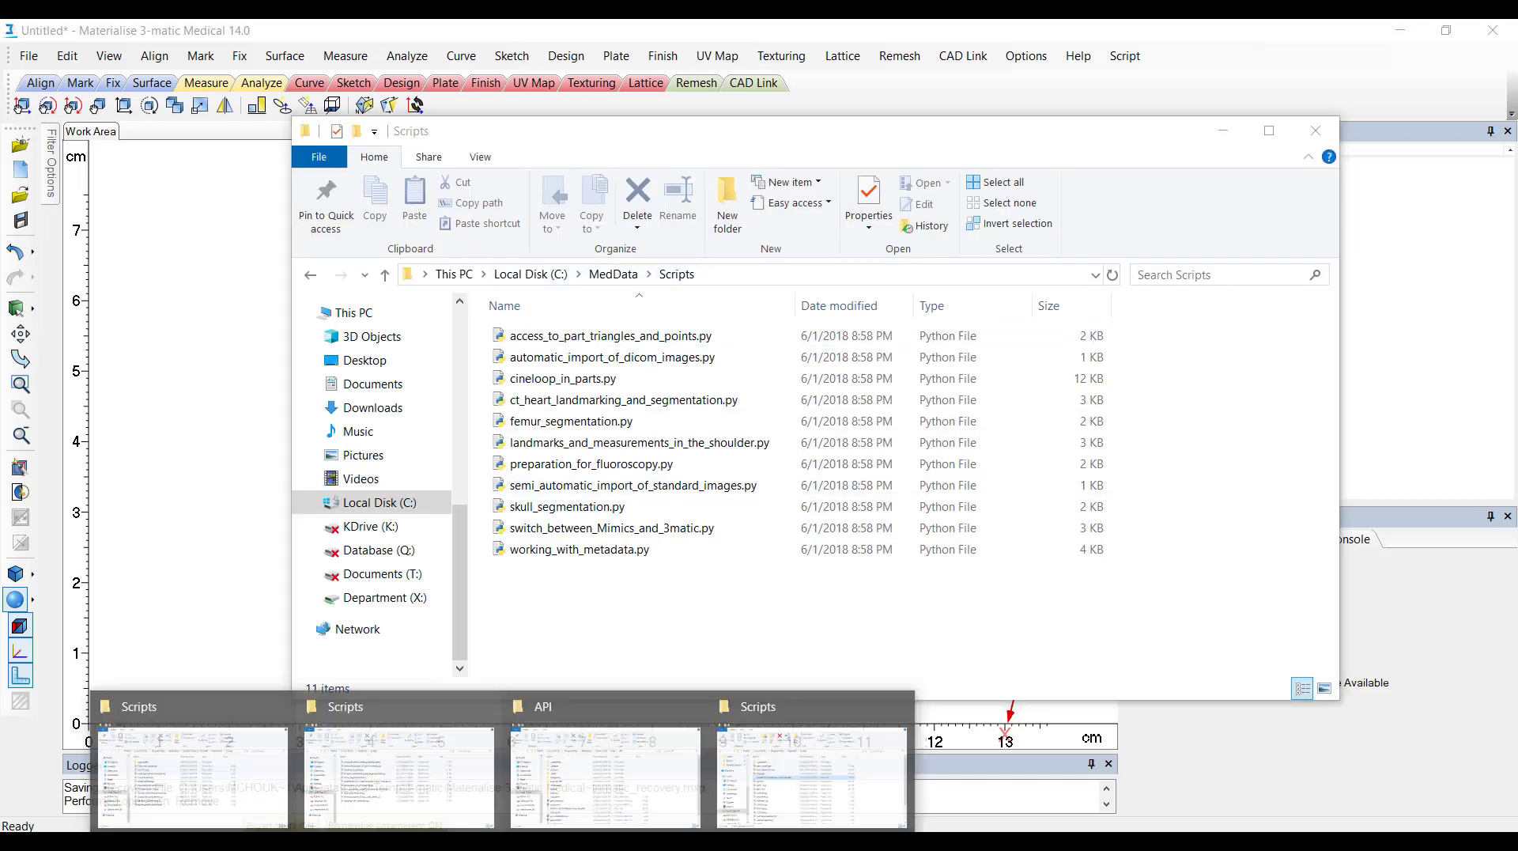
left_click(308, 770)
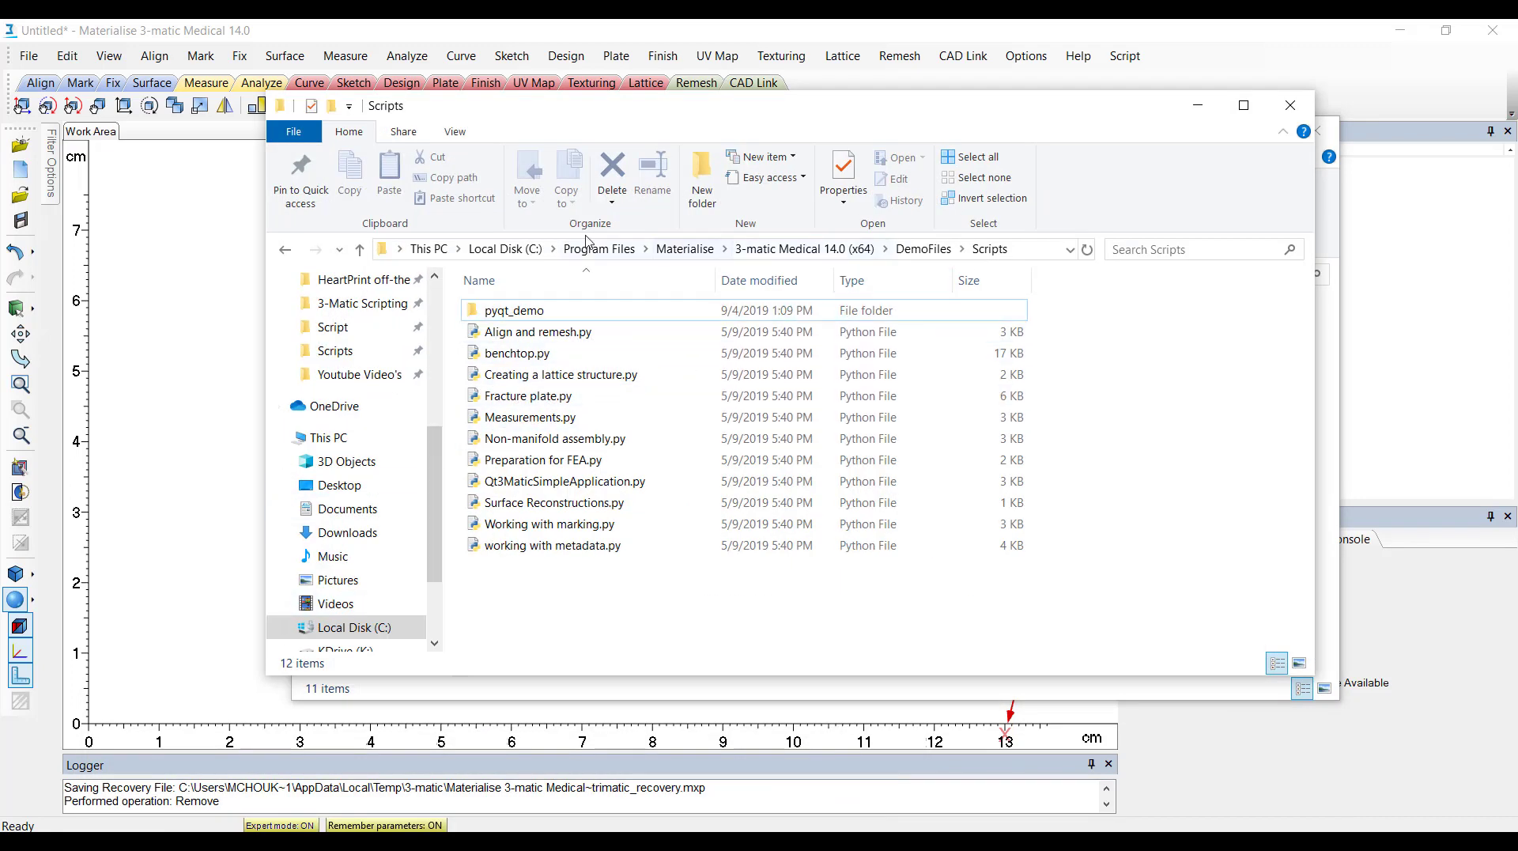
left_click(1029, 250)
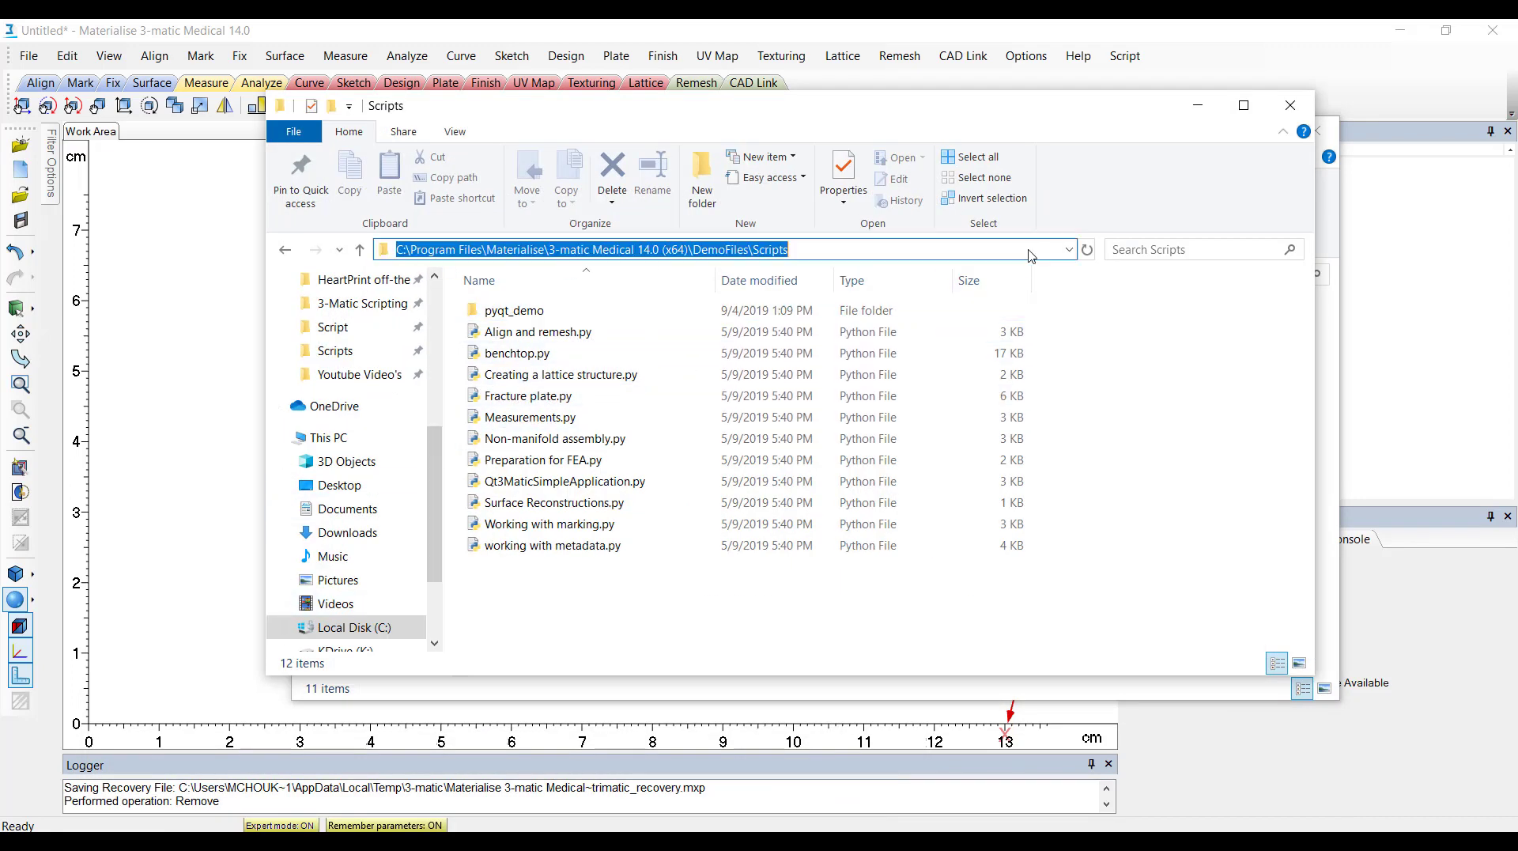
left_click(668, 612)
Step: Close the DemoFiles Scripts window, minimize the other Scripts window, and start a new browser tab
left_click(1290, 105)
left_click(1222, 130)
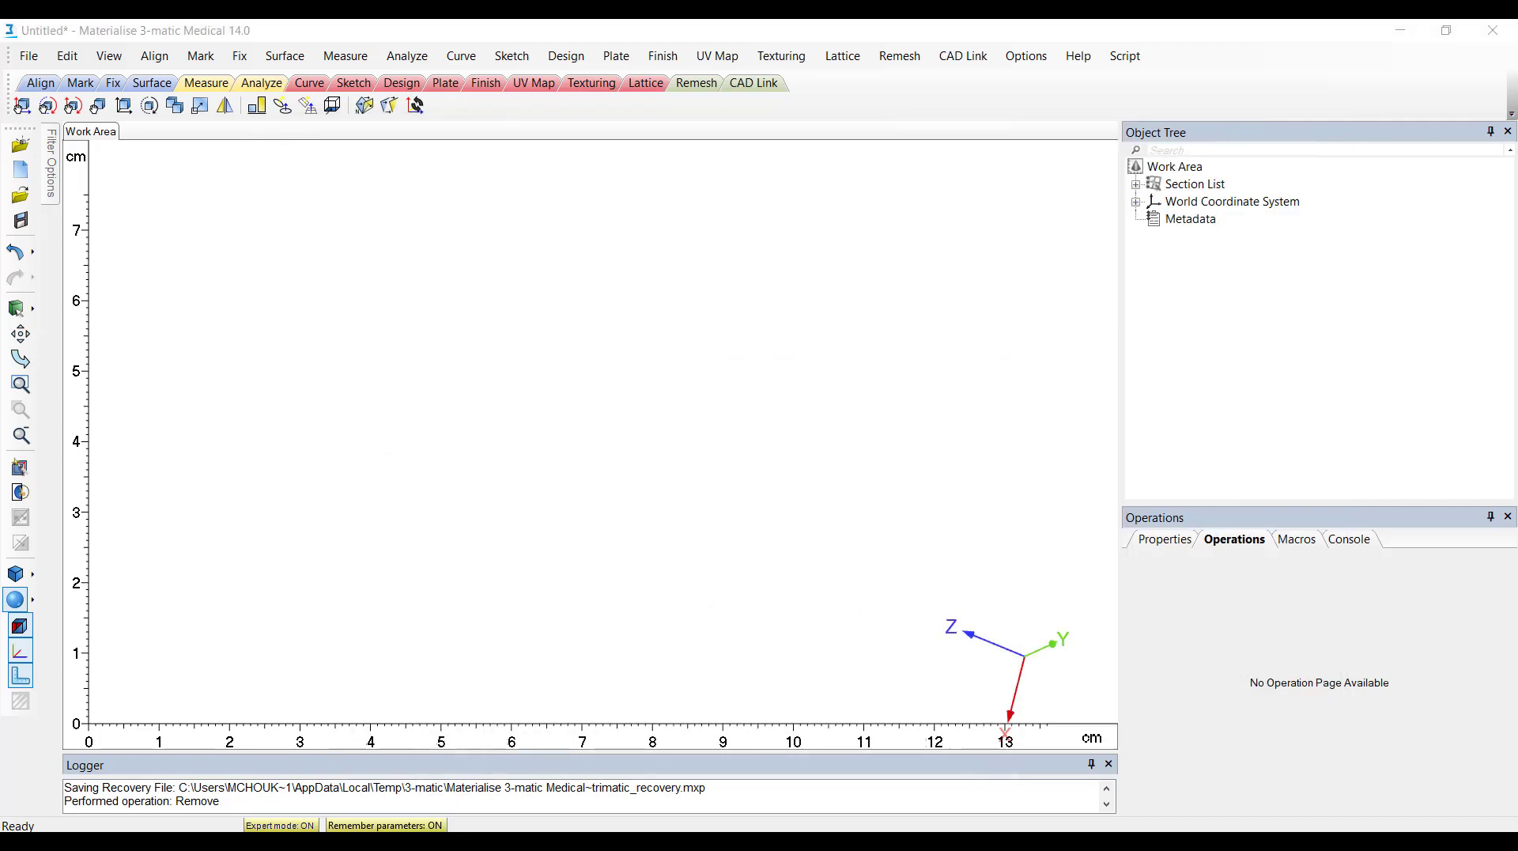
left_click(668, 717)
Step: Search the web for 'Materialise community' and open the MIS Scripting Community forum
left_click(578, 435)
type("Mater")
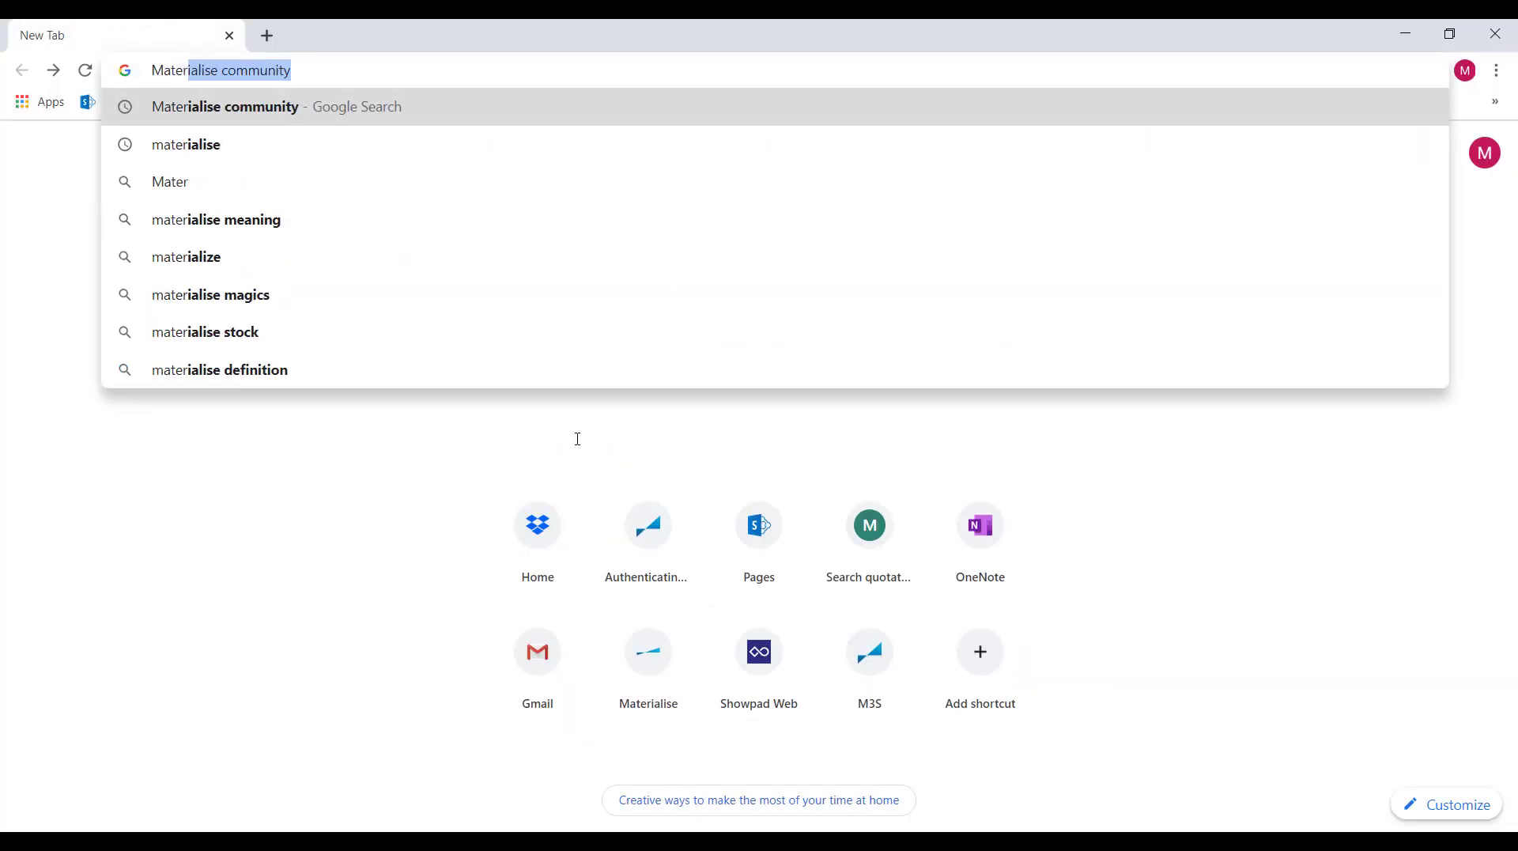
type("ialise commun")
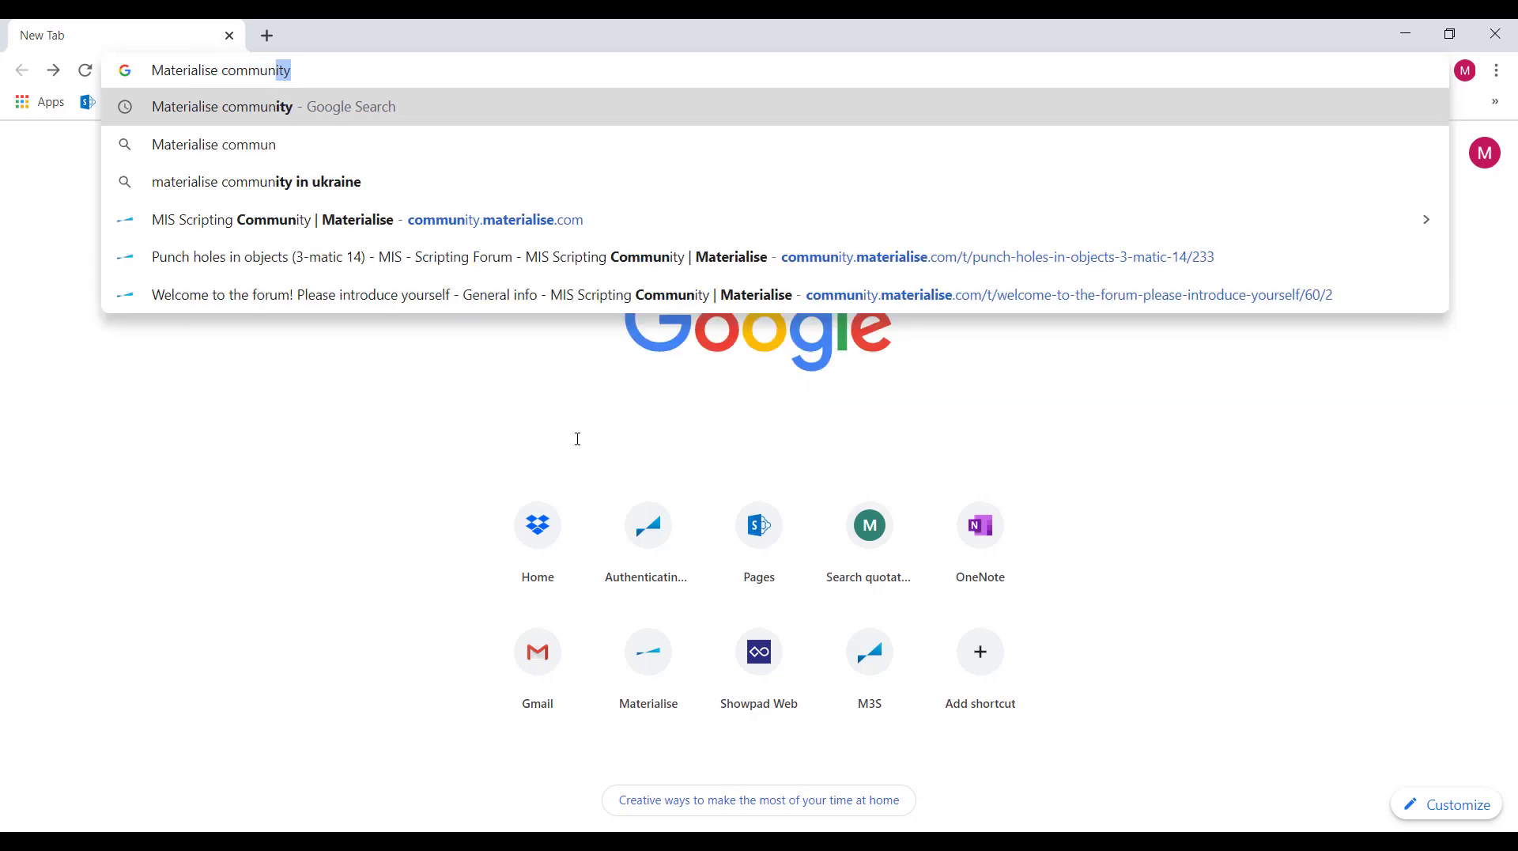
type("ity")
key("Return")
left_click(546, 508)
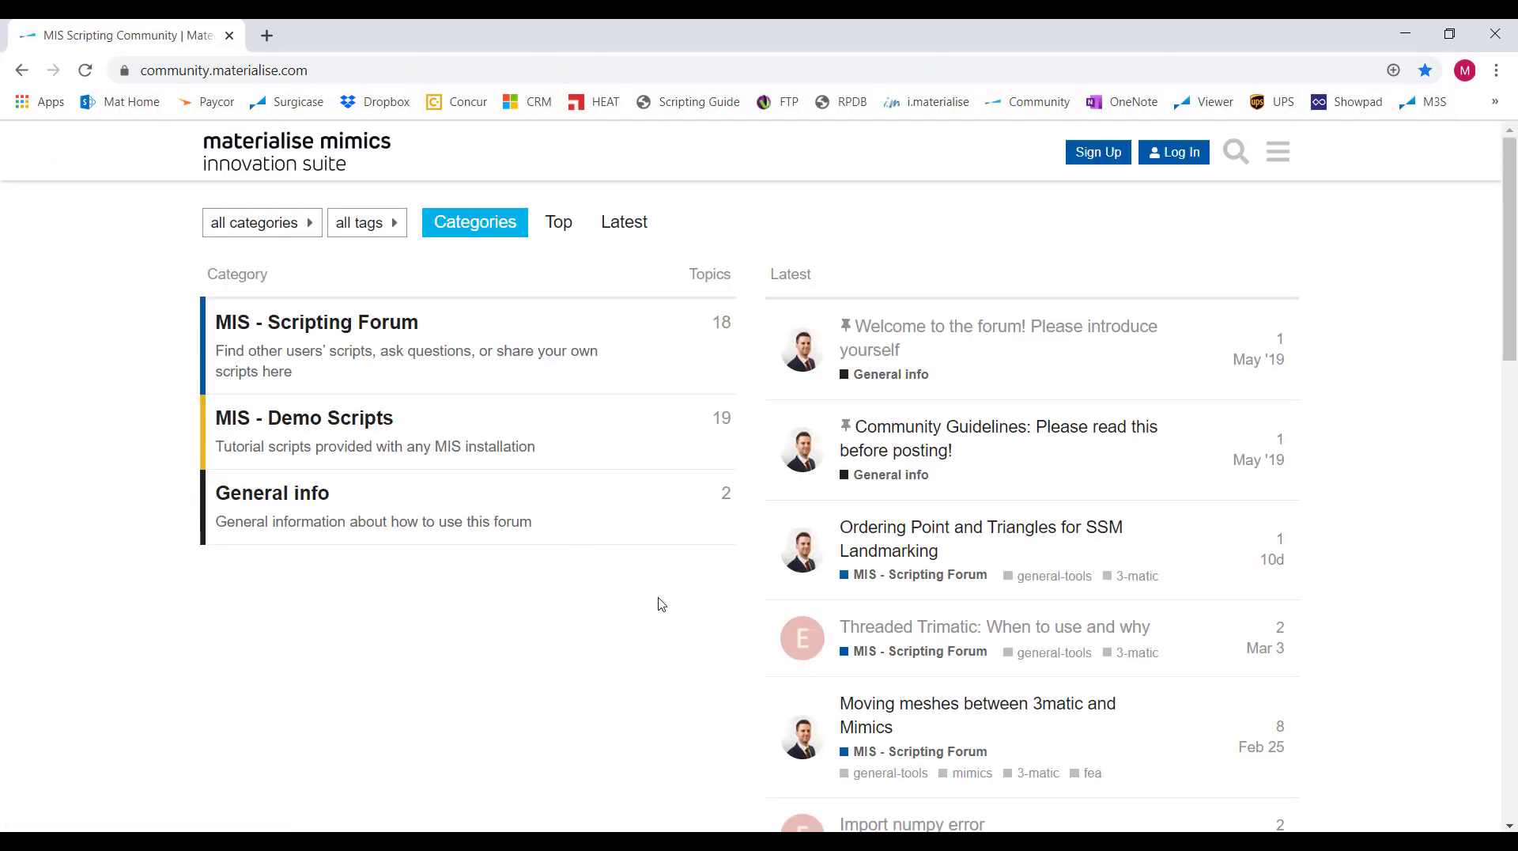
Step: Look over the forum, then open the Mimics Scripting Guide from Mimics' Help menu
scroll(662, 604, "down", 10)
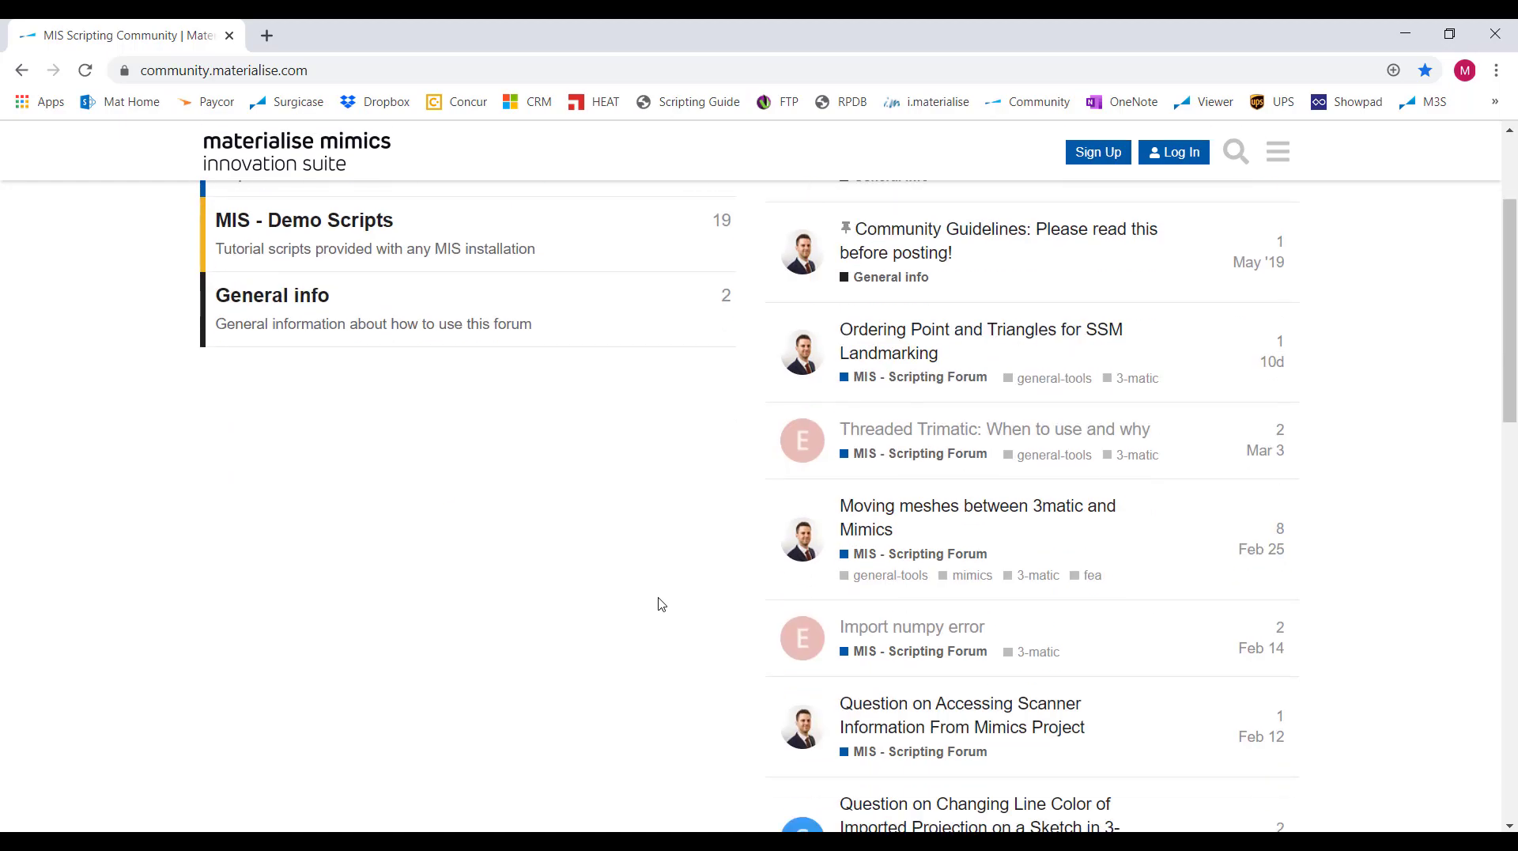
scroll(662, 604, "down", 4)
scroll(662, 604, "up", 14)
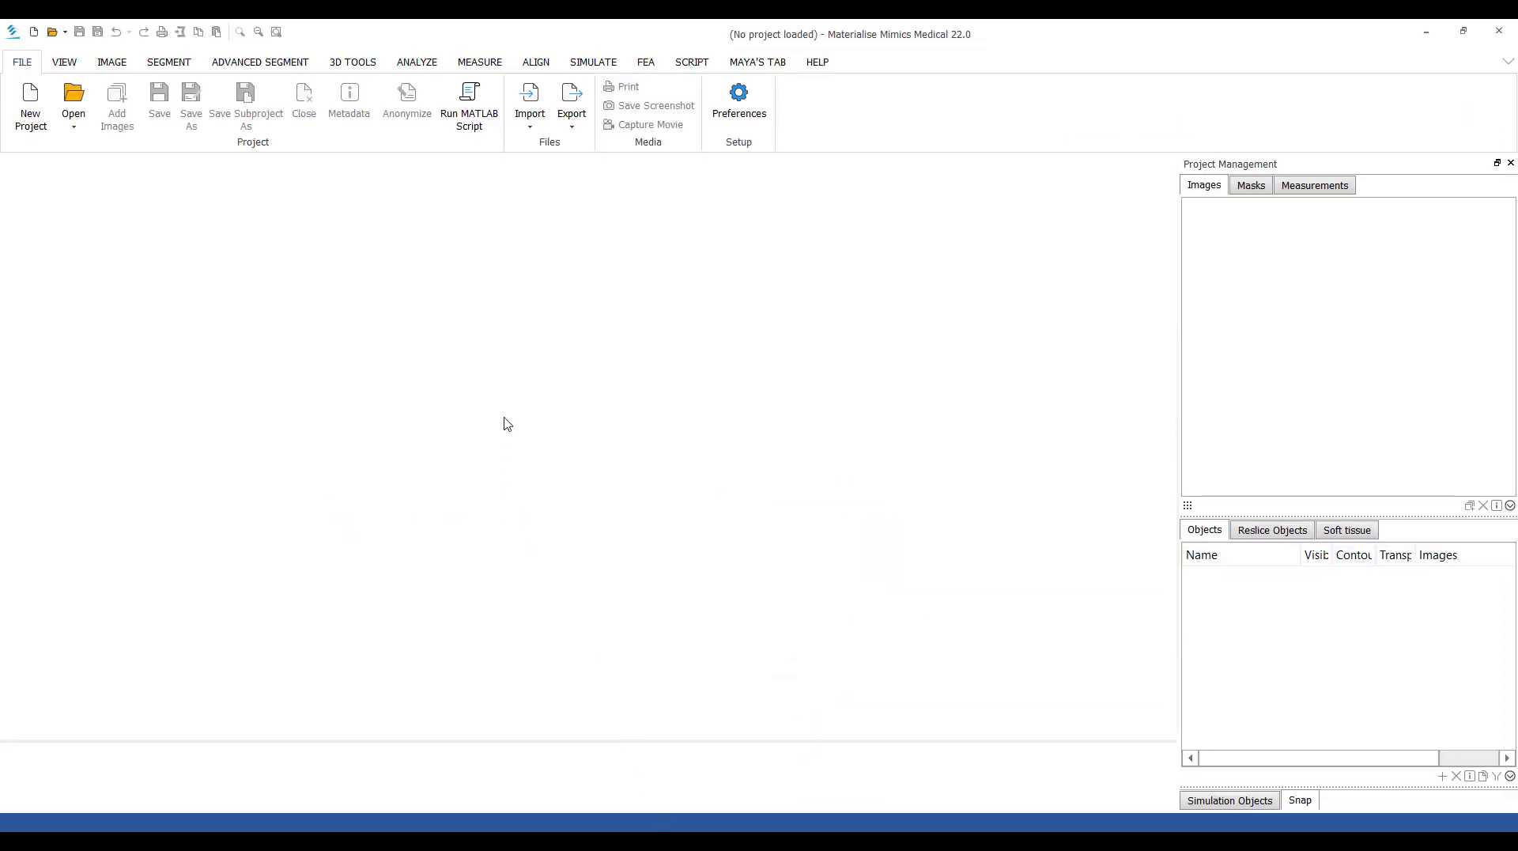
left_click(817, 63)
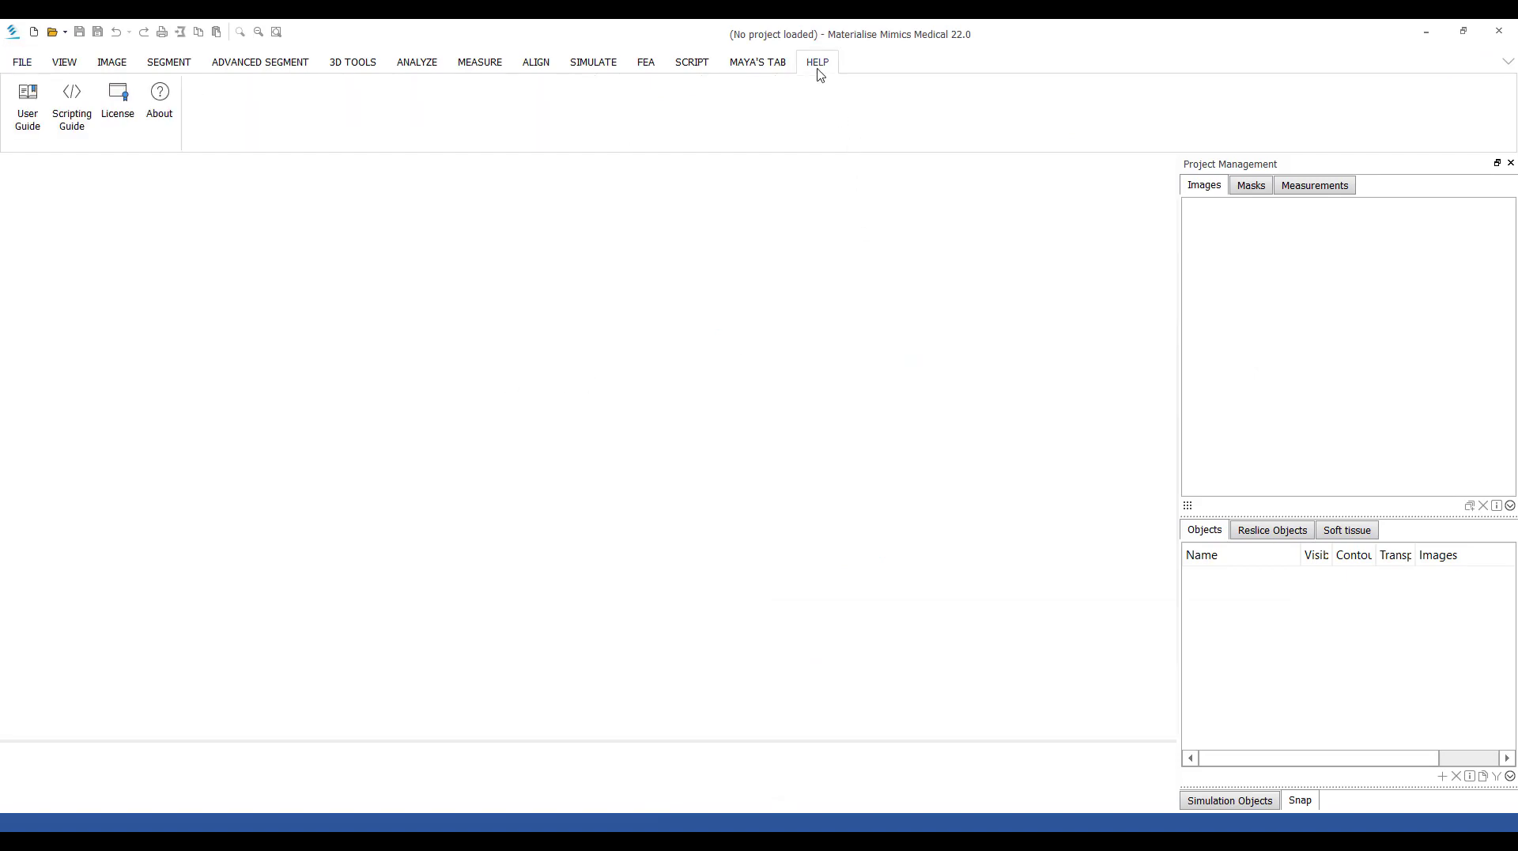
left_click(79, 100)
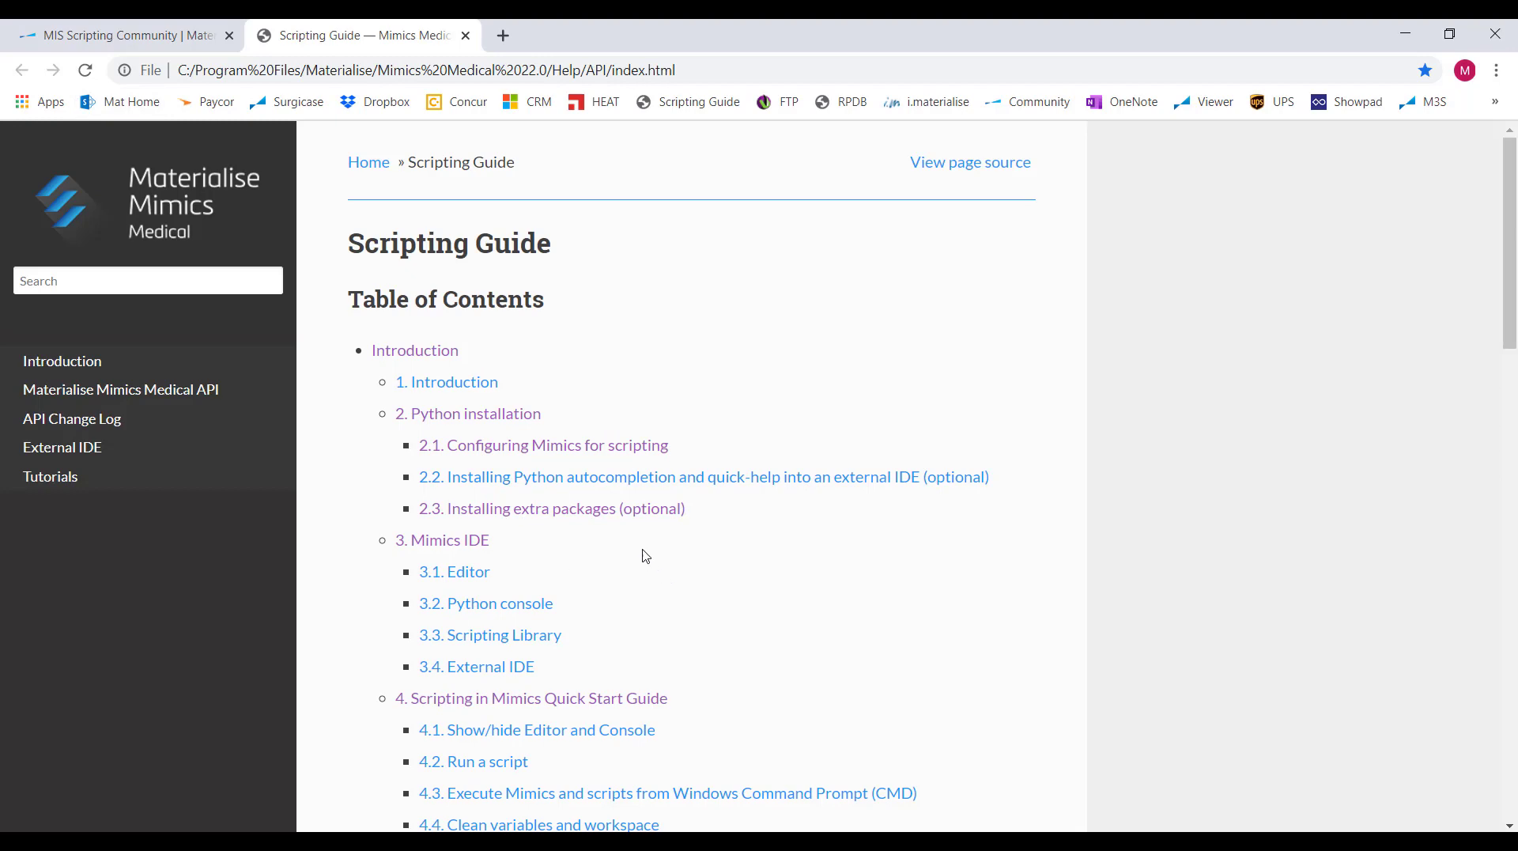
Step: Scroll the guide's contents to the mimics module list, then bring 3-matic back and show its Help menu
scroll(699, 601, "down", 7)
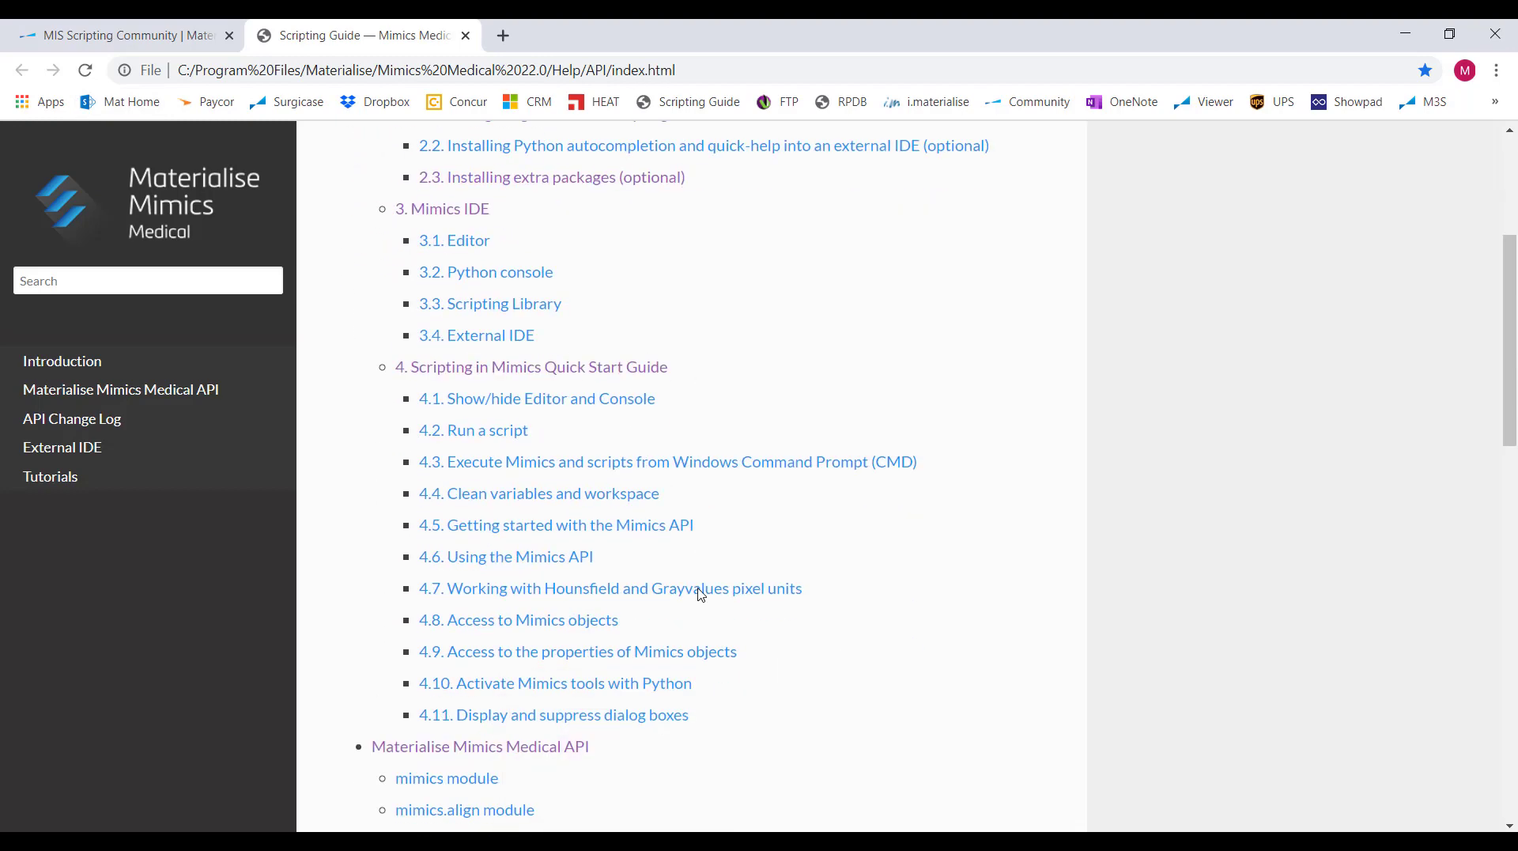
scroll(699, 594, "up", 4)
scroll(699, 593, "down", 8)
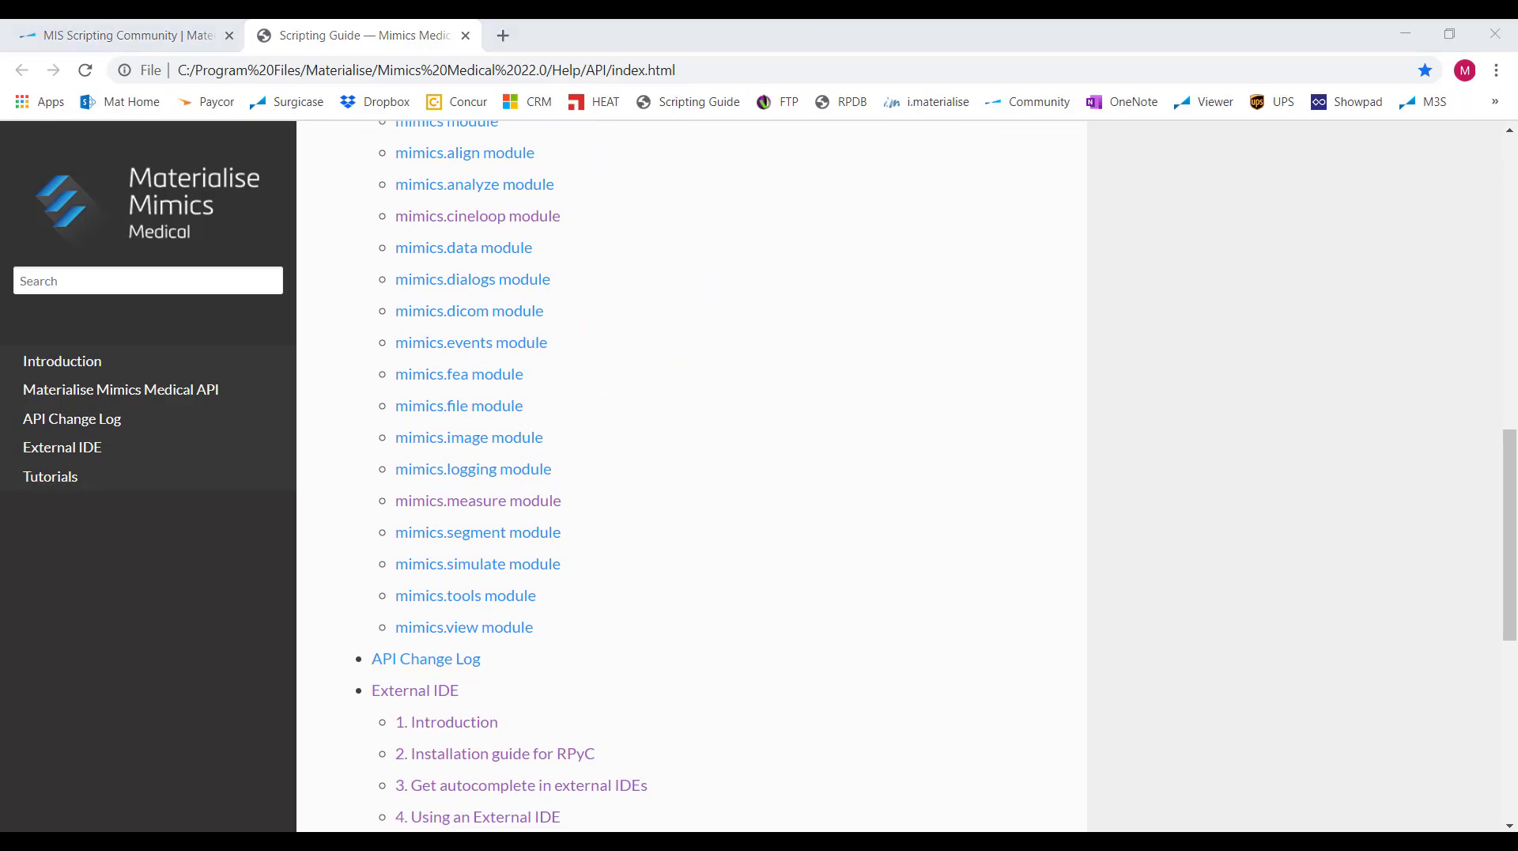
left_click(748, 771)
left_click(1078, 57)
Step: Open the 3-matic scripting guide, search the API docs for 'wrap', and open trimatic.design.wrap
left_click(1192, 125)
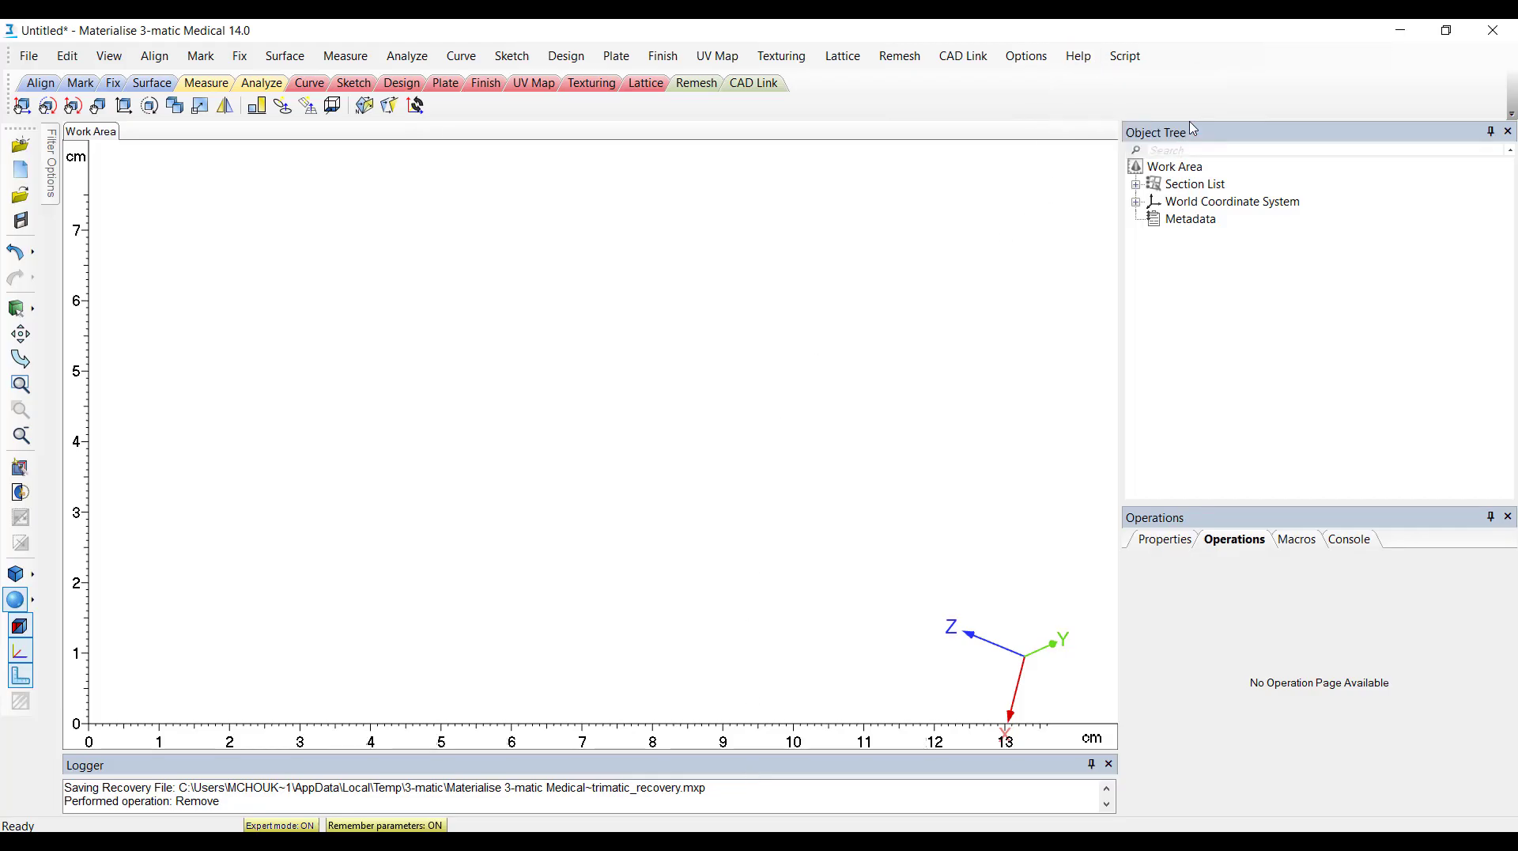
scroll(707, 513, "down", 14)
scroll(707, 513, "up", 15)
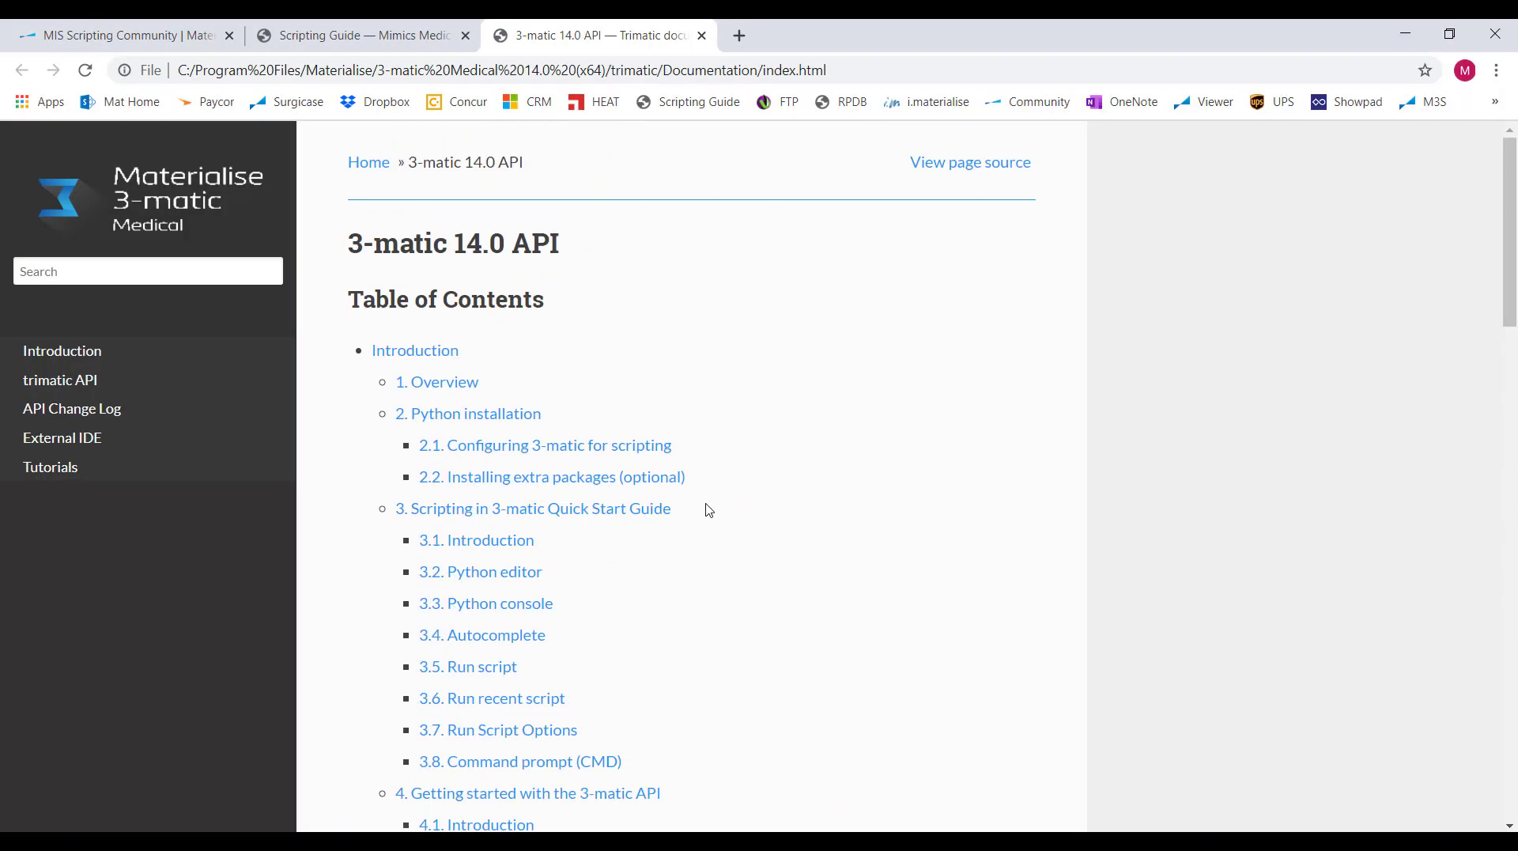
left_click(226, 267)
type("wrap")
key("Return")
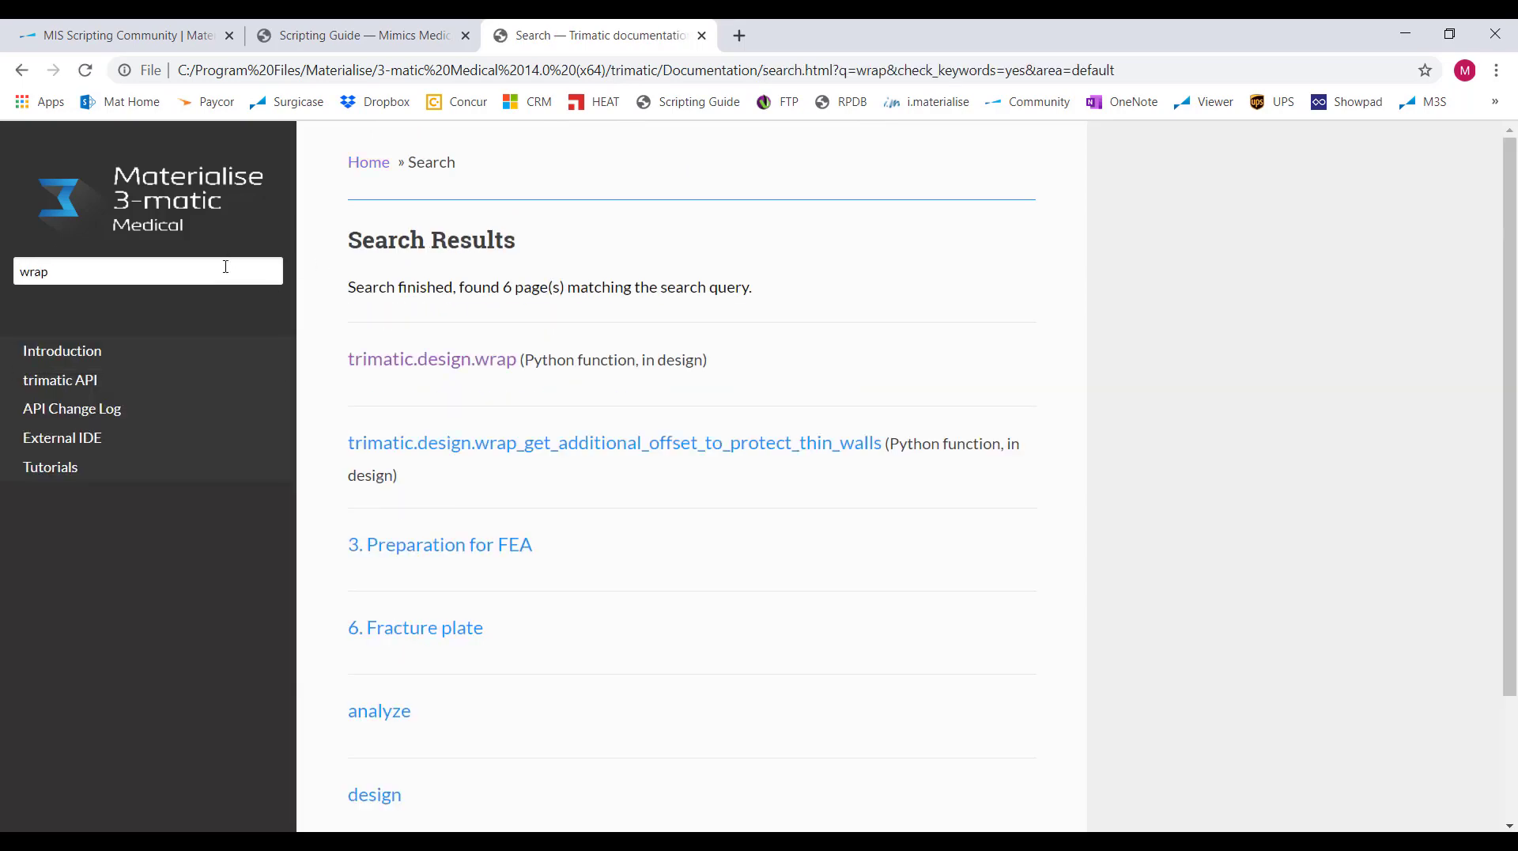
left_click(448, 365)
Step: Go over the wrap signature, its example code with resulting_offset=1.5, and the parameter descriptions
scroll(455, 348, "up", 2)
left_click_drag(359, 238, 745, 277)
left_click(732, 292)
scroll(669, 427, "down", 6)
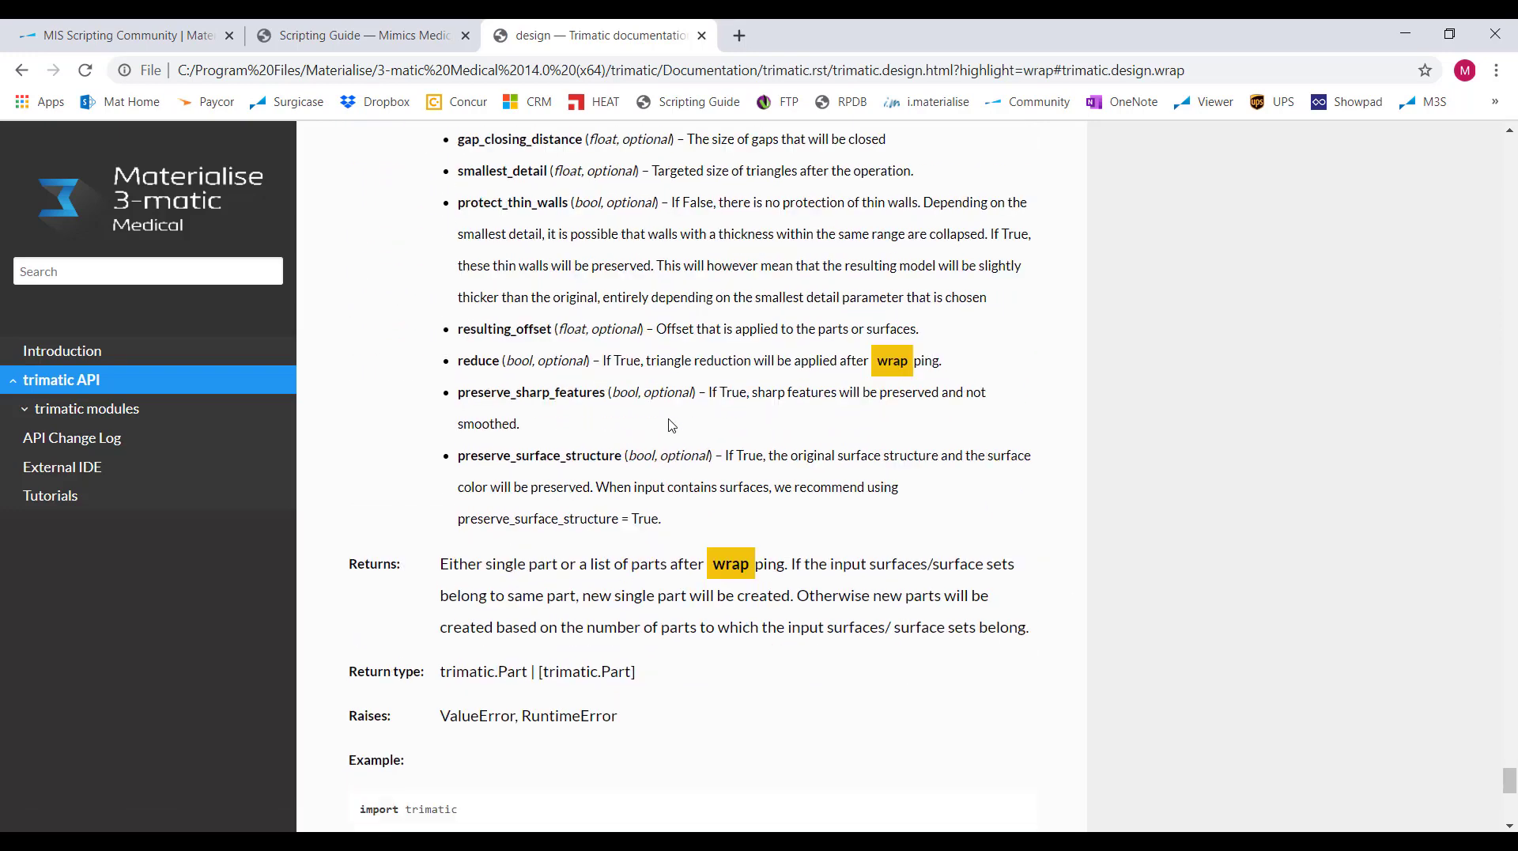
left_click_drag(360, 611, 783, 648)
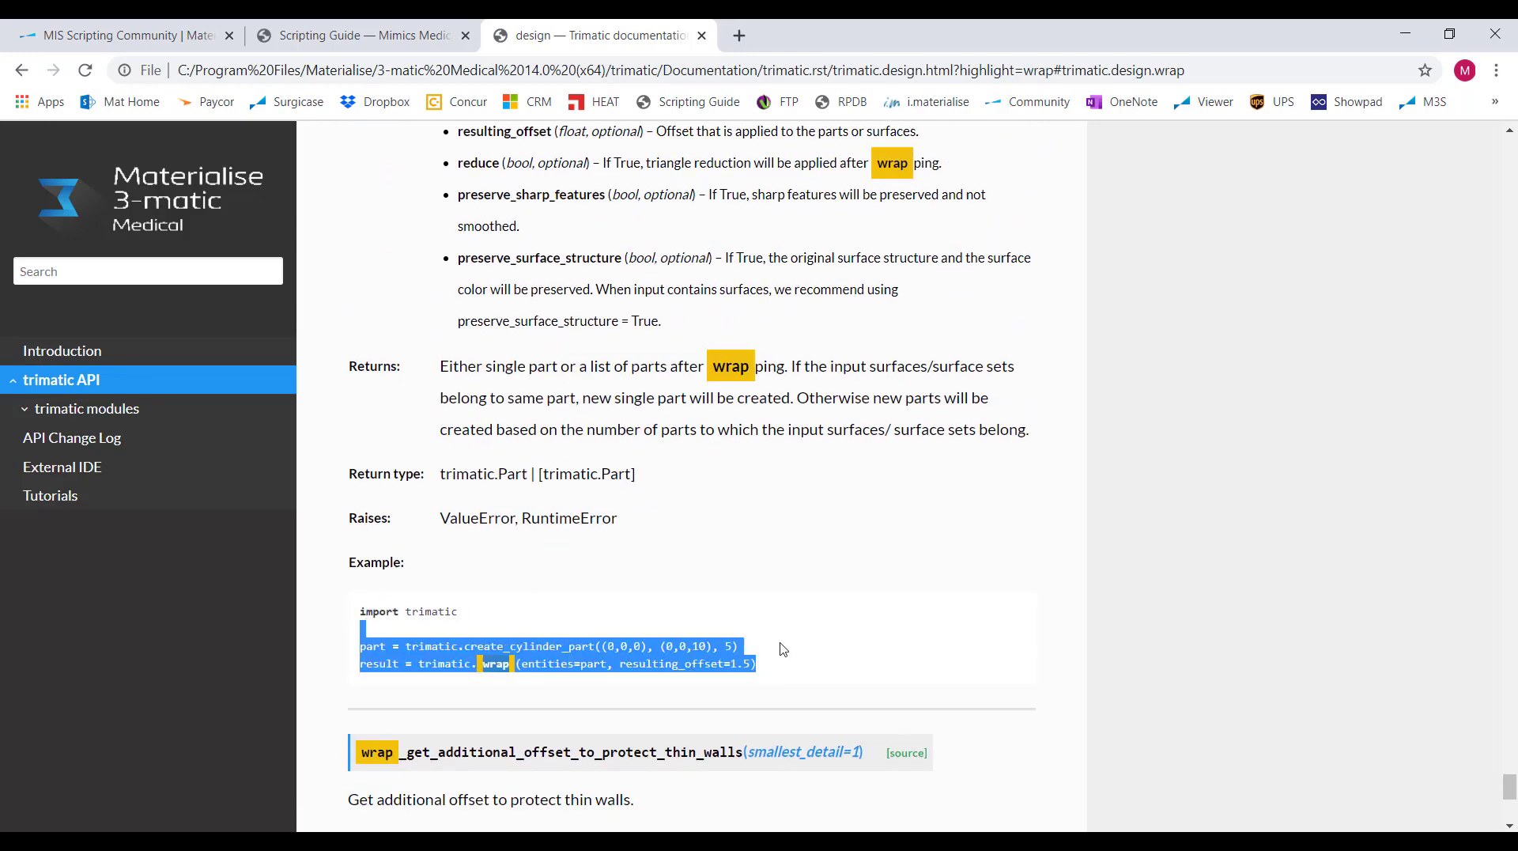
left_click(781, 649)
left_click_drag(625, 664, 750, 666)
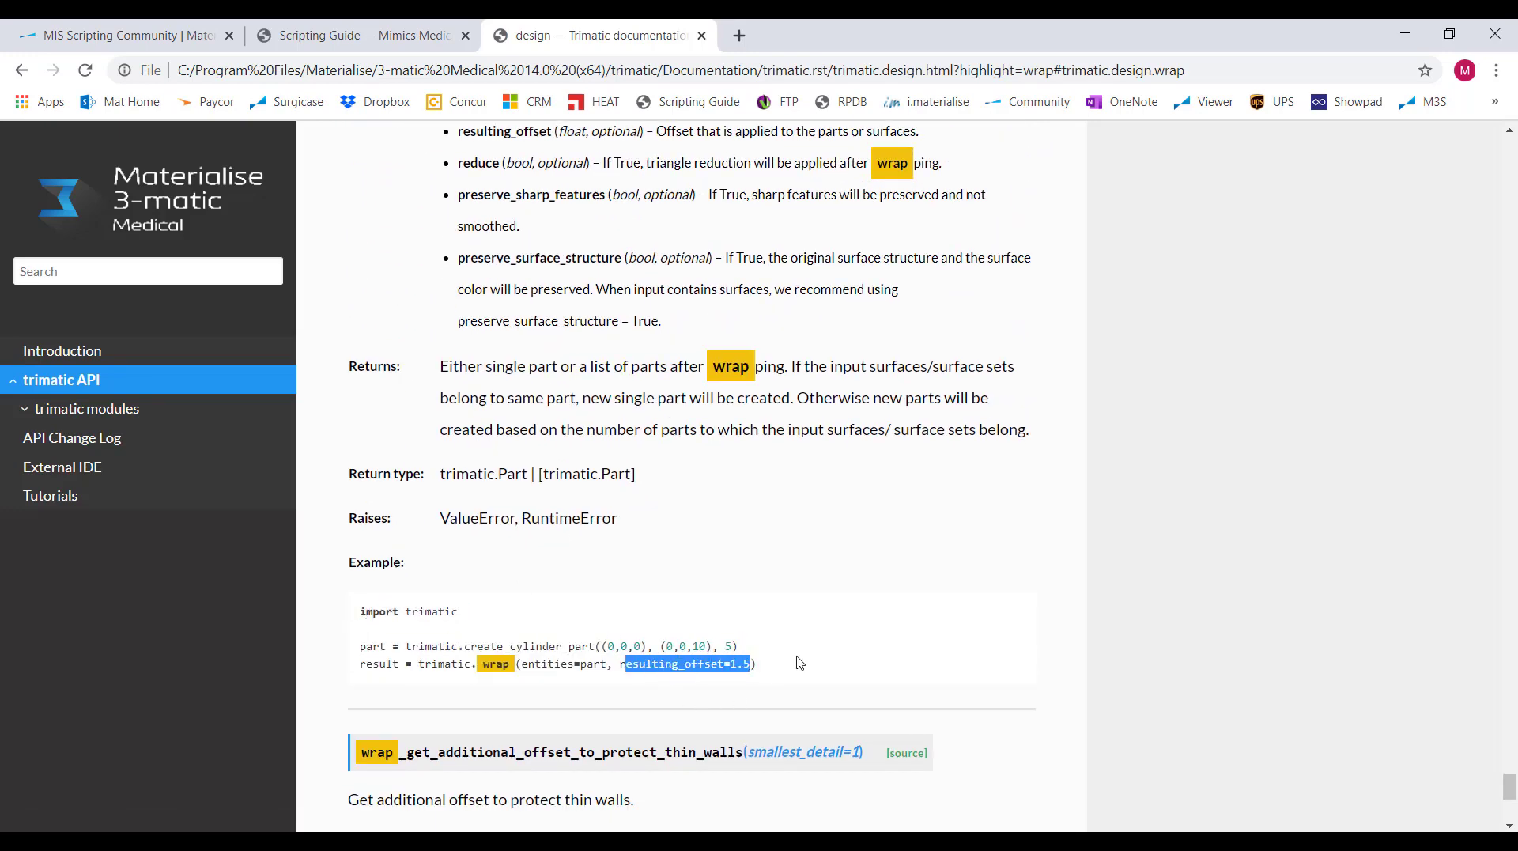
scroll(842, 649, "up", 4)
left_click_drag(467, 205, 616, 614)
left_click(616, 613)
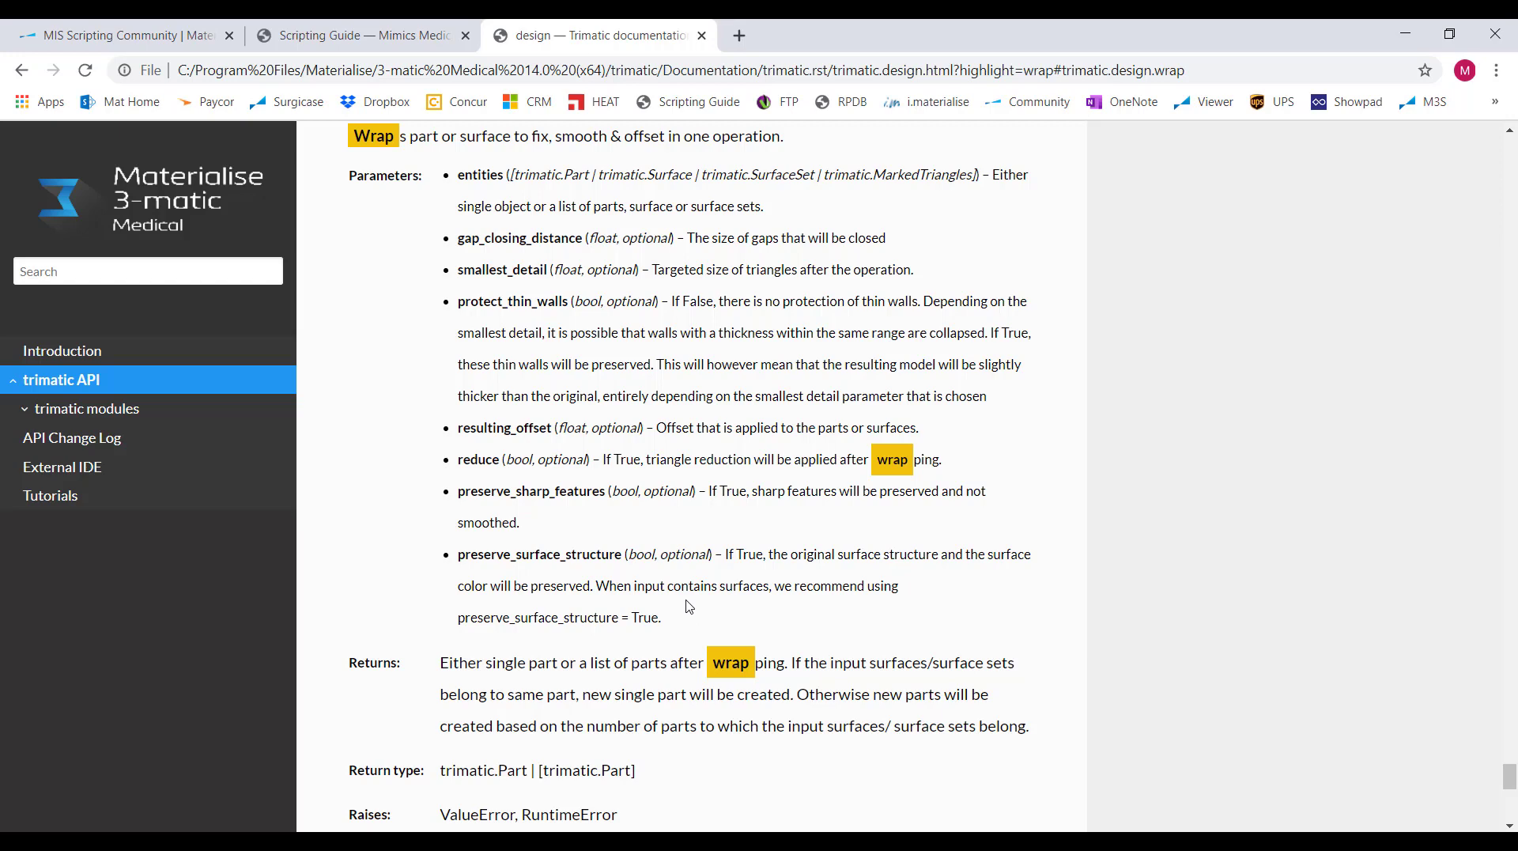
Step: Open the guide's '2. Python installation' page and review section 2.1, noting the suggested install location
left_click(372, 37)
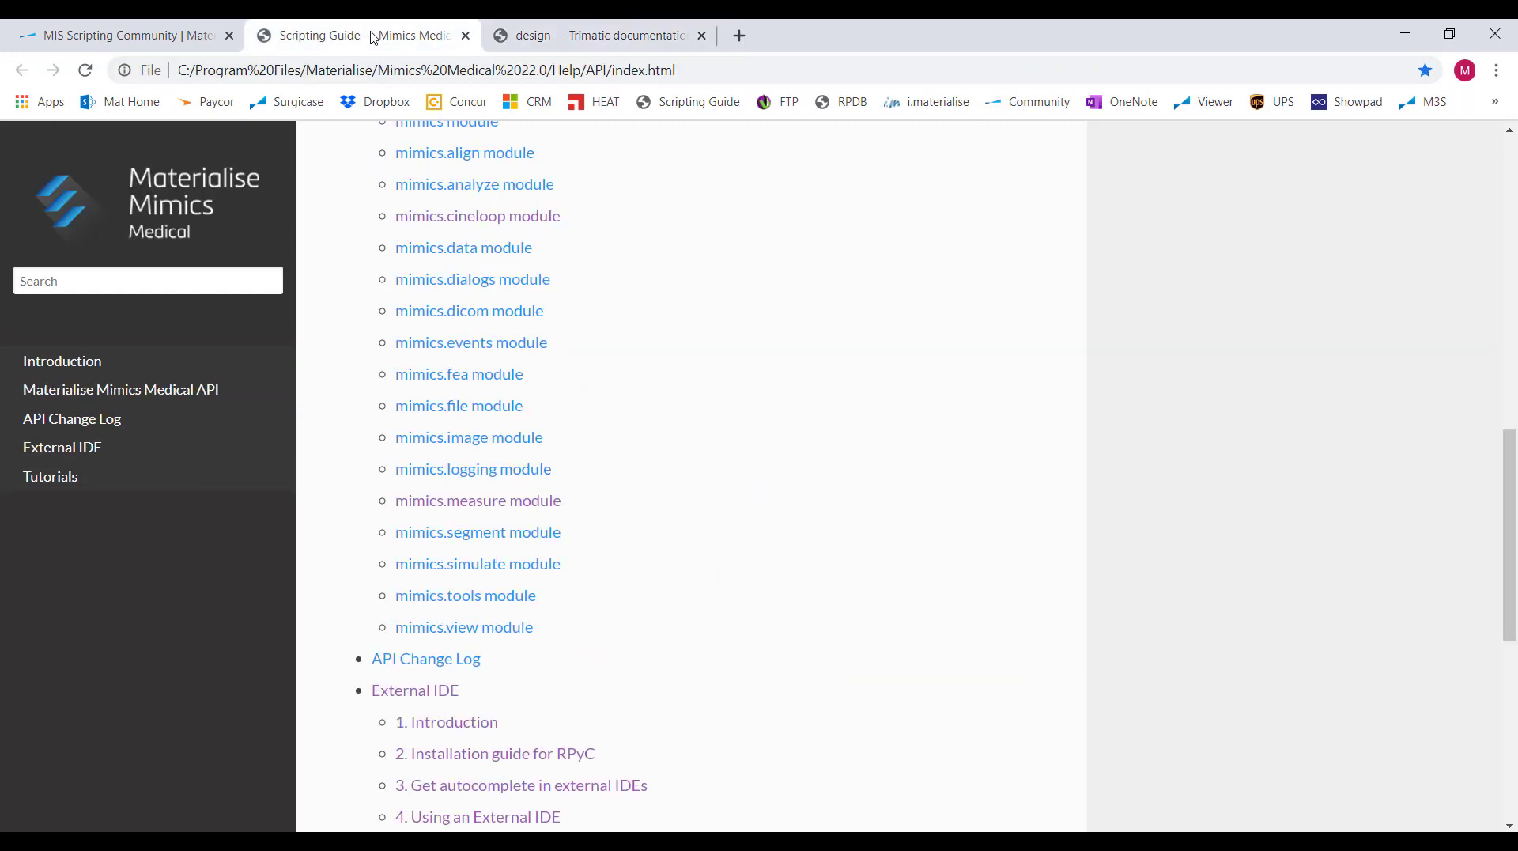
scroll(520, 393, "up", 12)
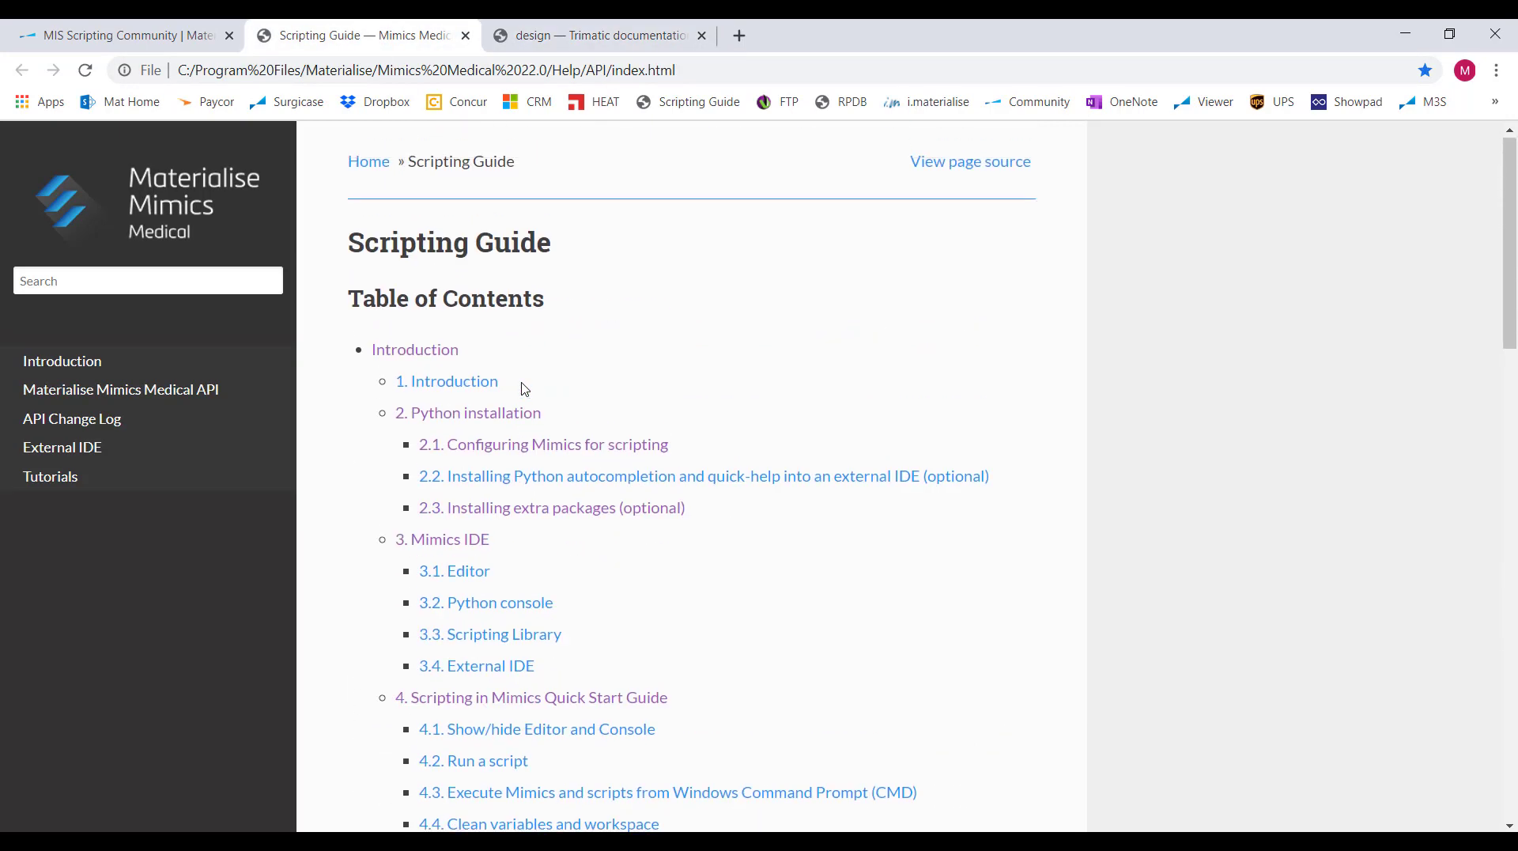
left_click(488, 416)
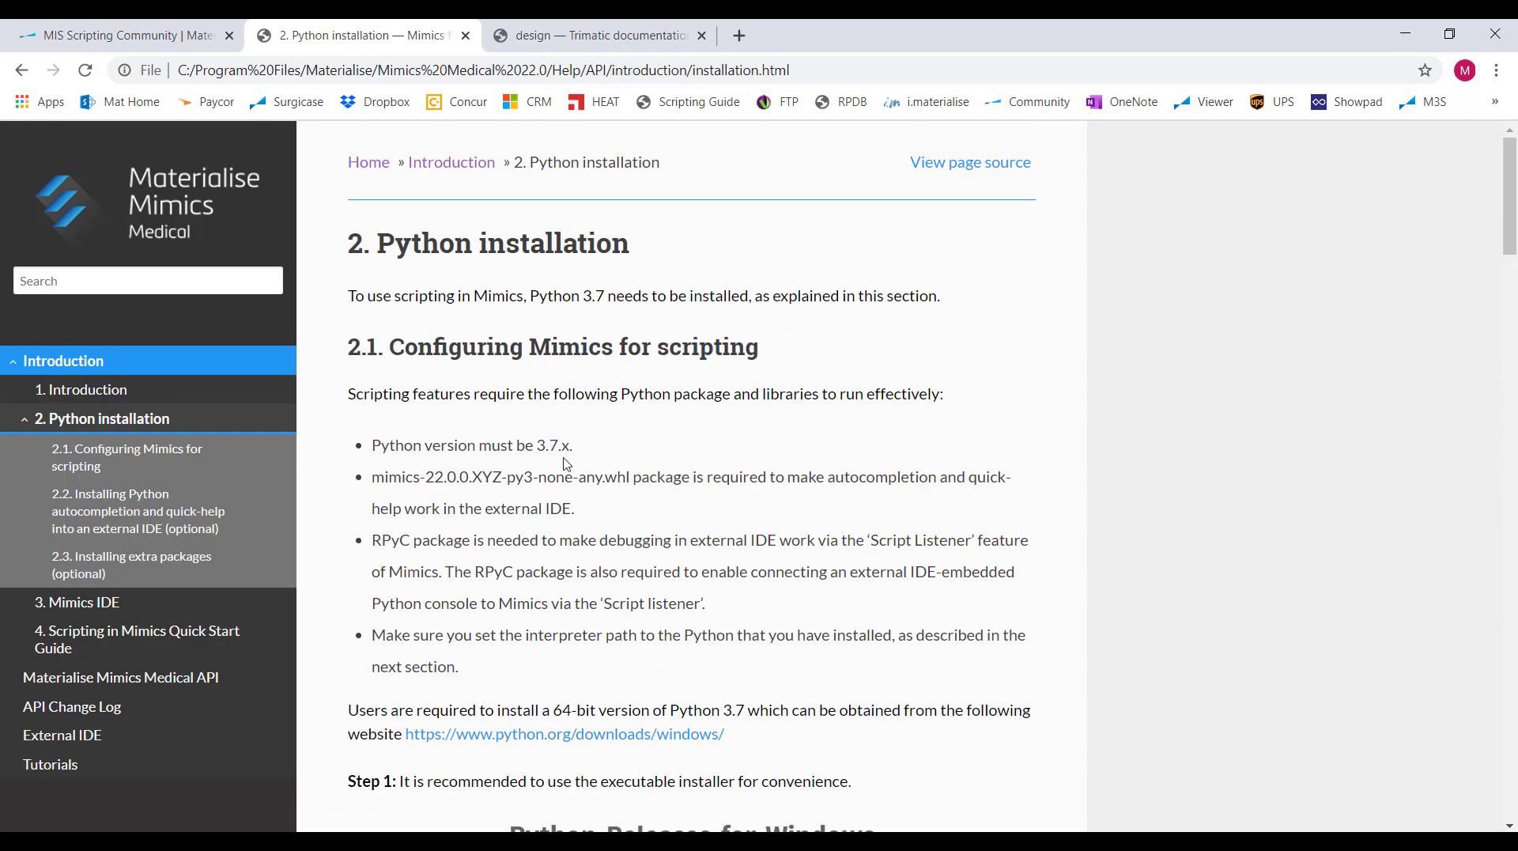
scroll(687, 380, "down", 10)
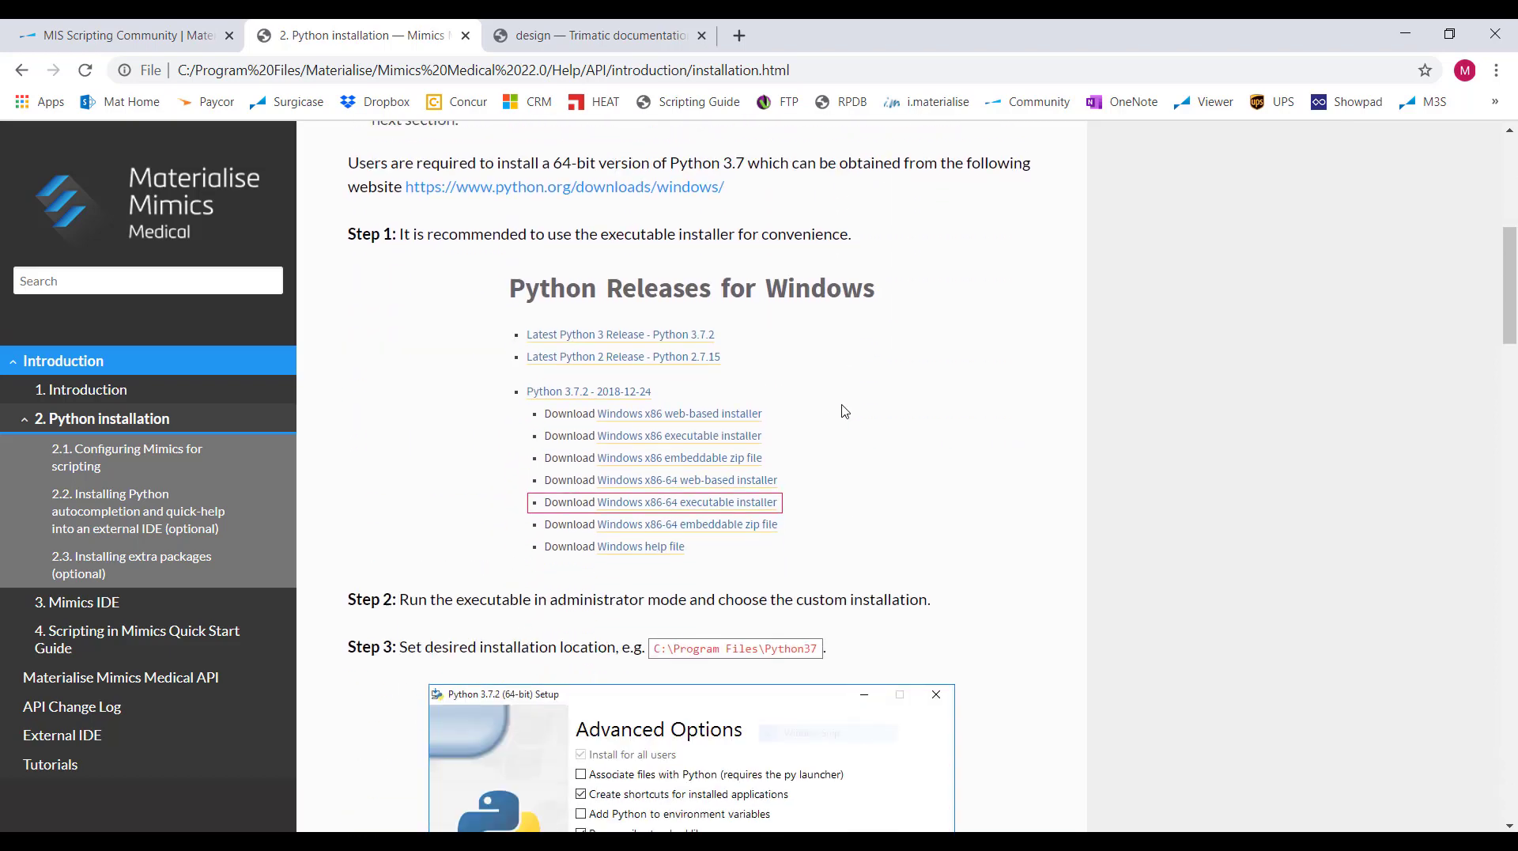
scroll(845, 411, "up", 10)
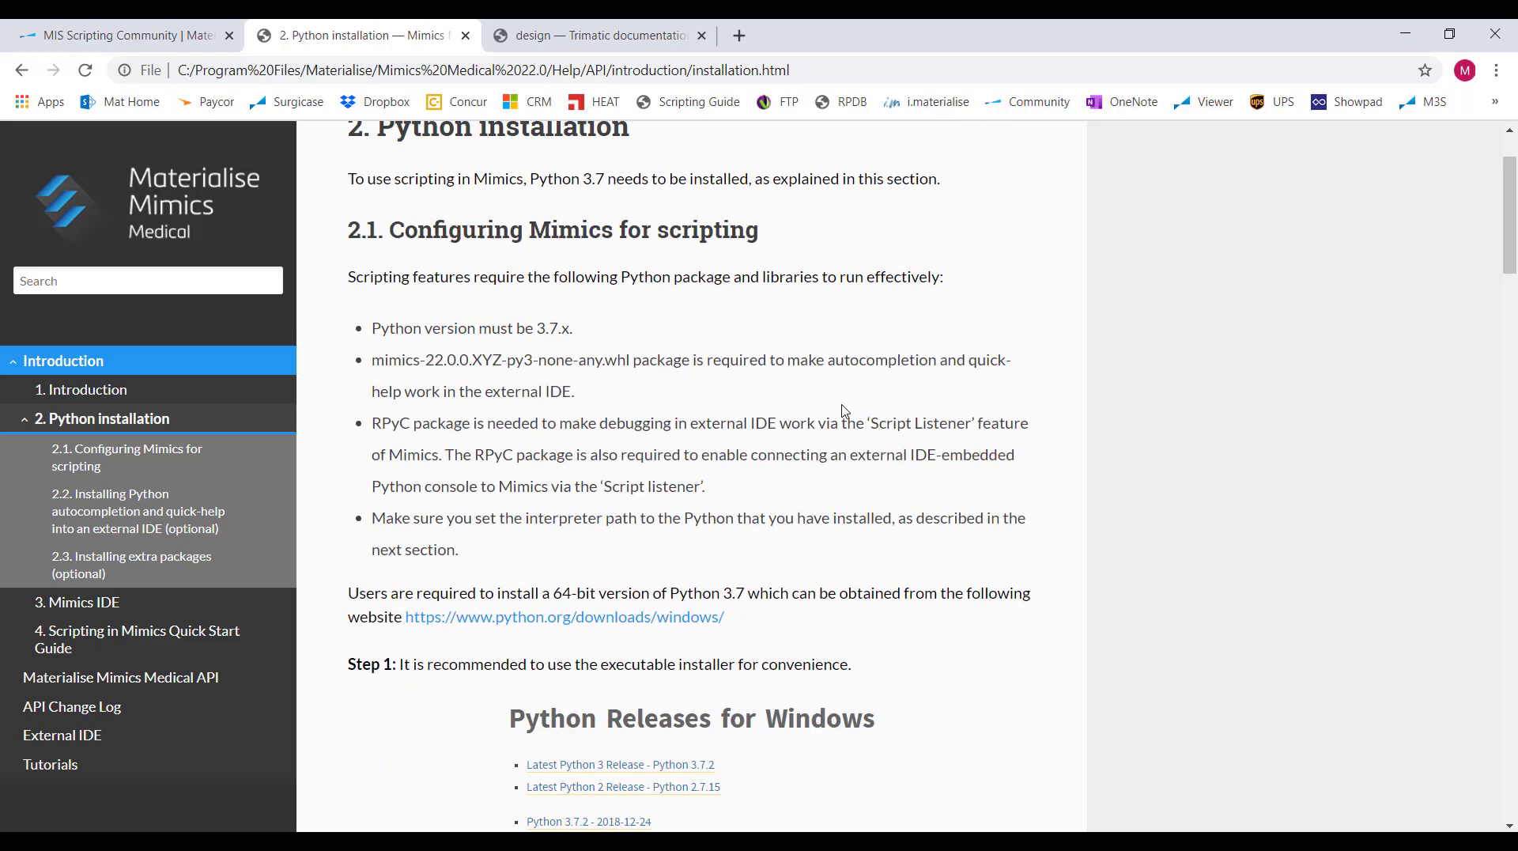
scroll(828, 439, "down", 1)
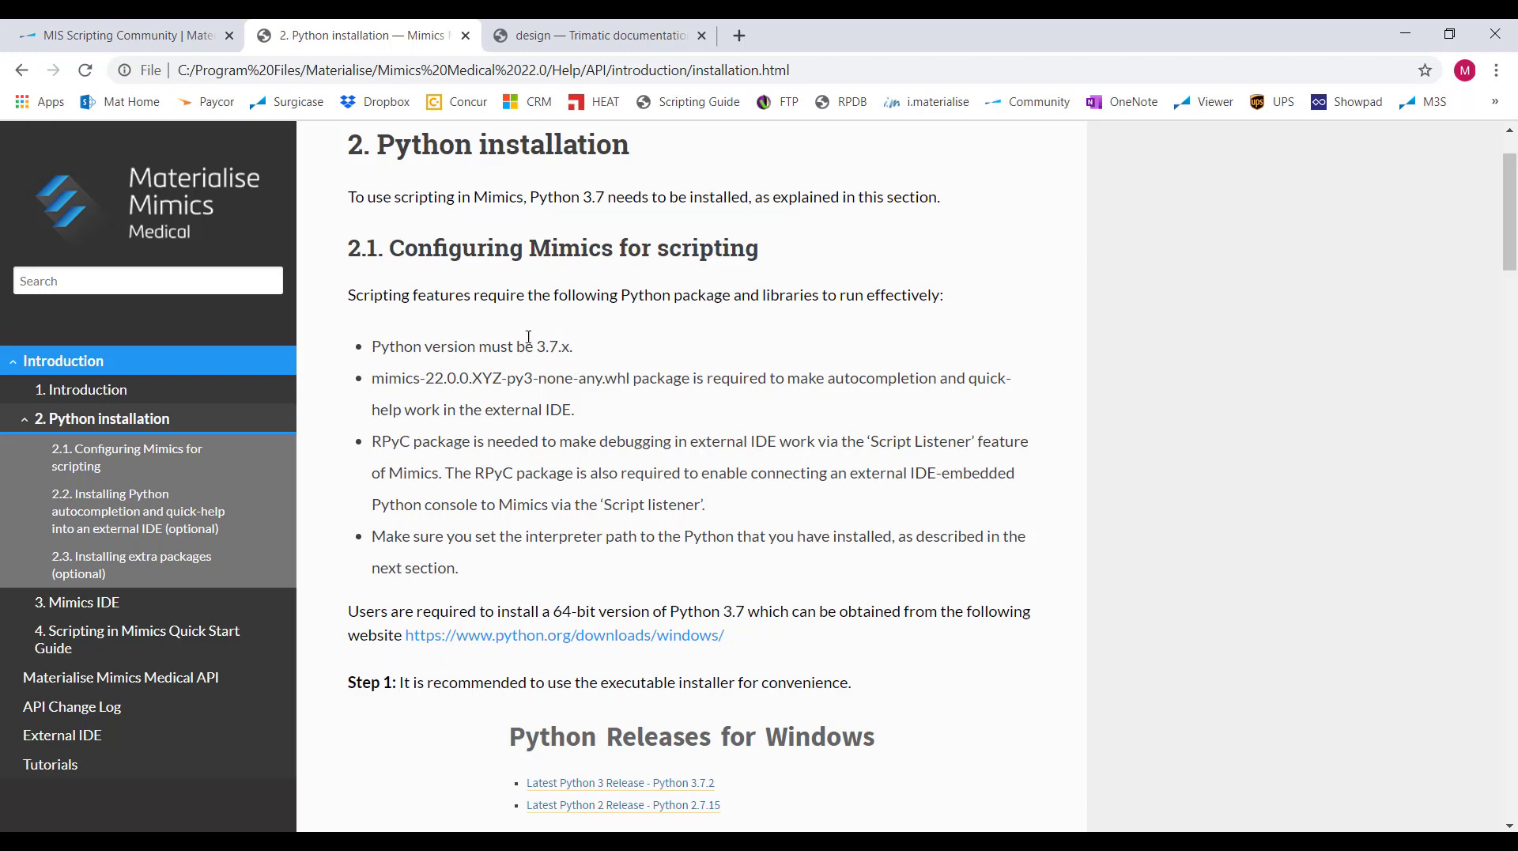
scroll(619, 346, "down", 1)
scroll(617, 339, "down", 2)
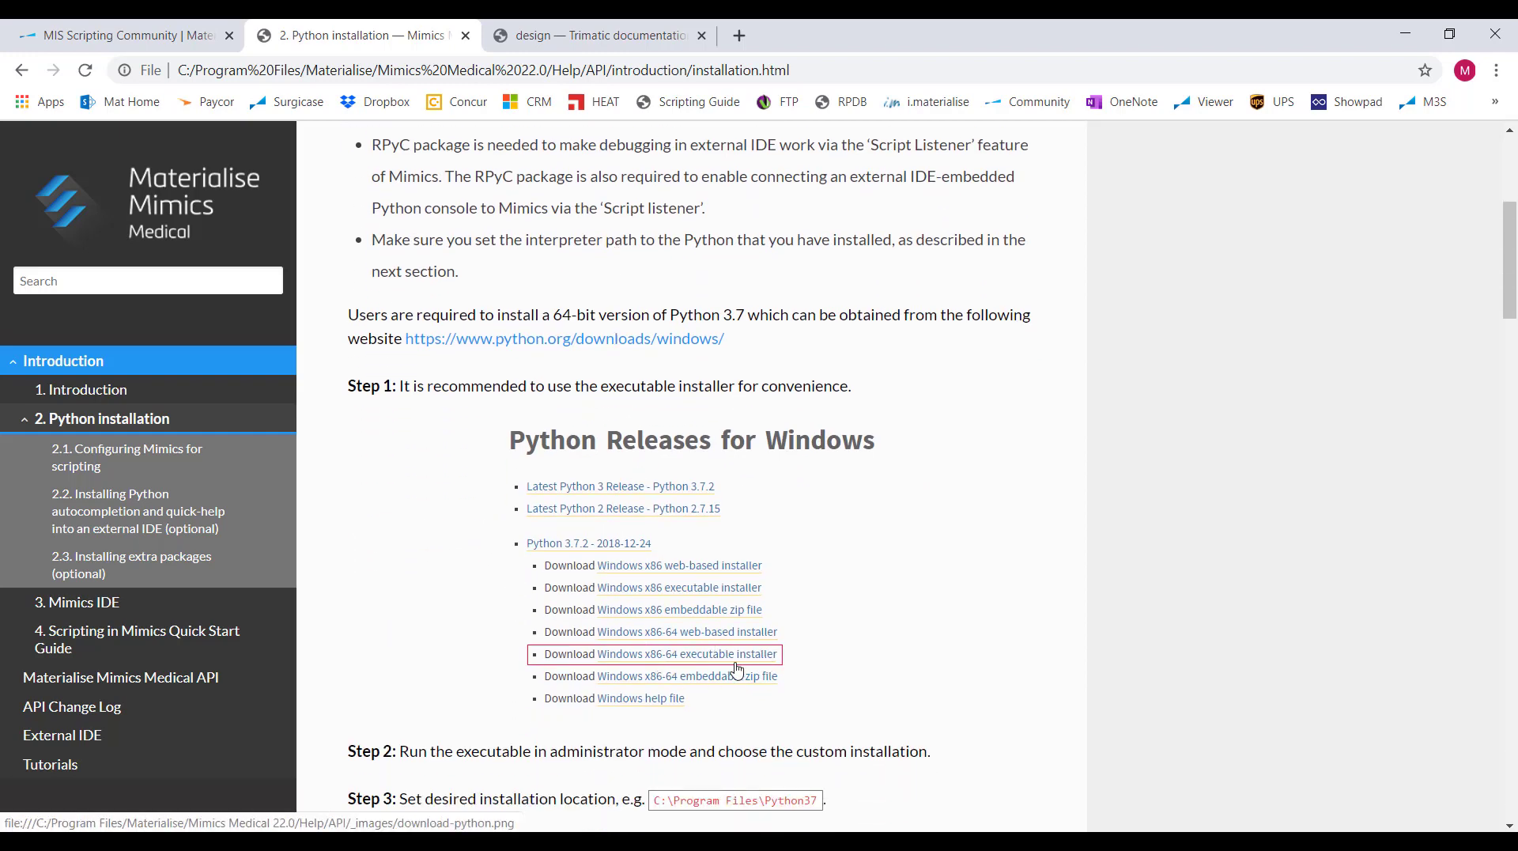
scroll(804, 660, "down", 5)
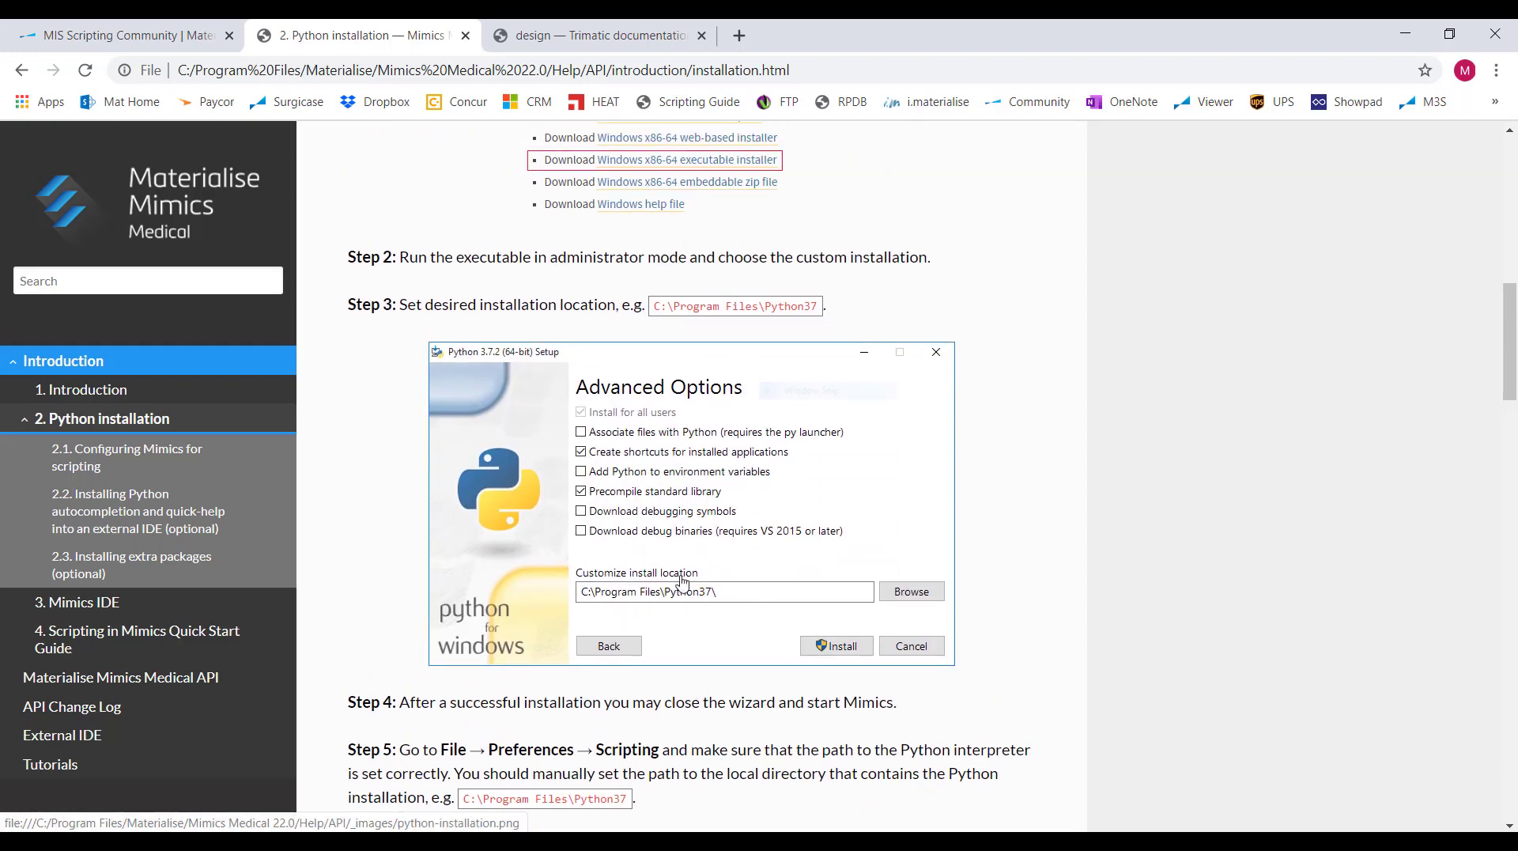
left_click_drag(817, 309, 654, 309)
left_click(805, 252)
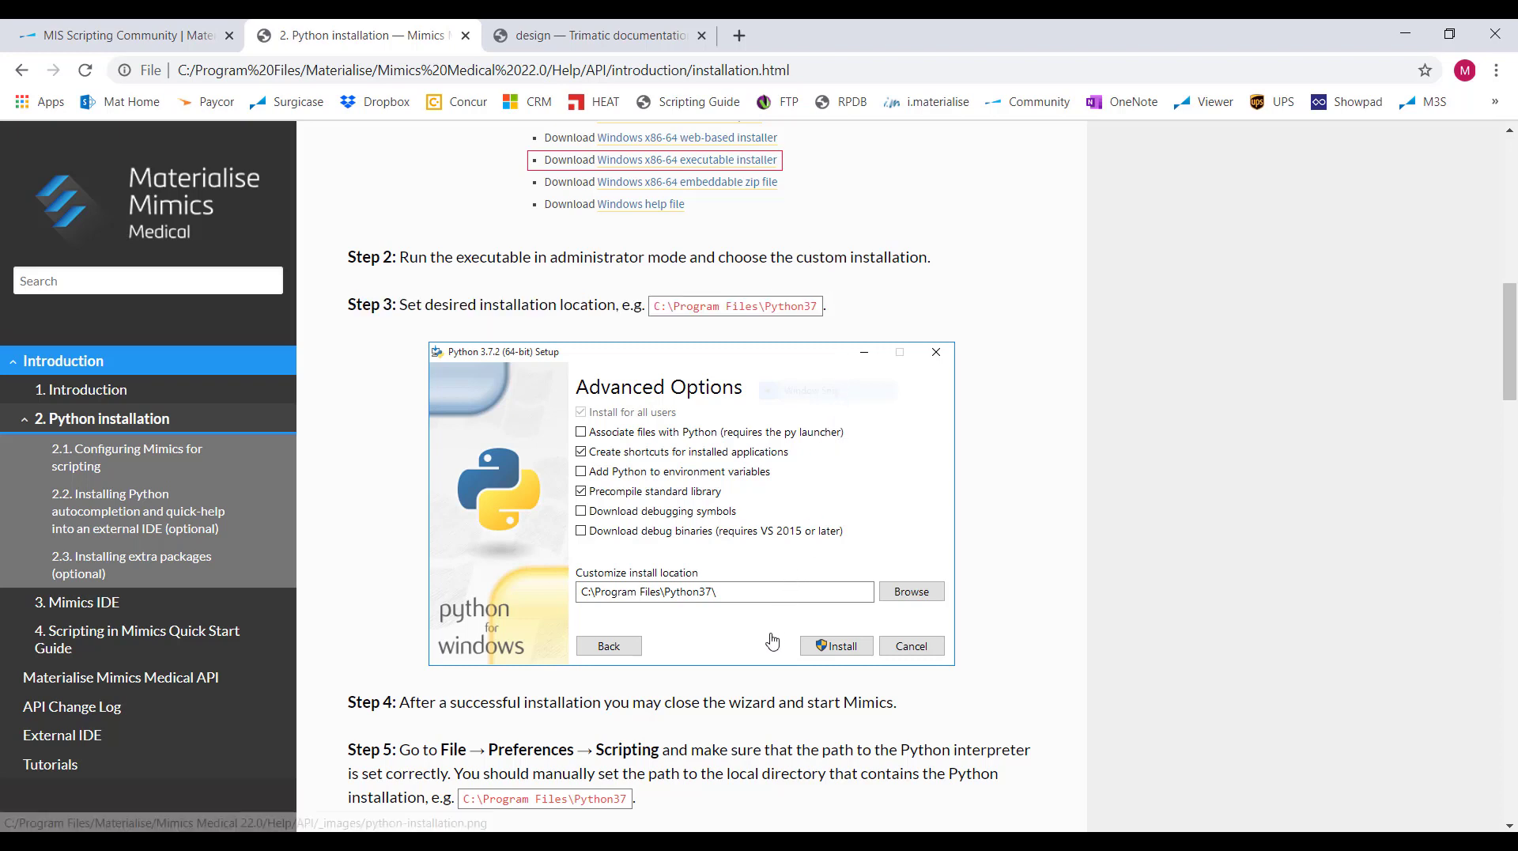
Step: Move down to section 2.2 on autocompletion and highlight the wheel file's folder path
scroll(772, 640, "down", 5)
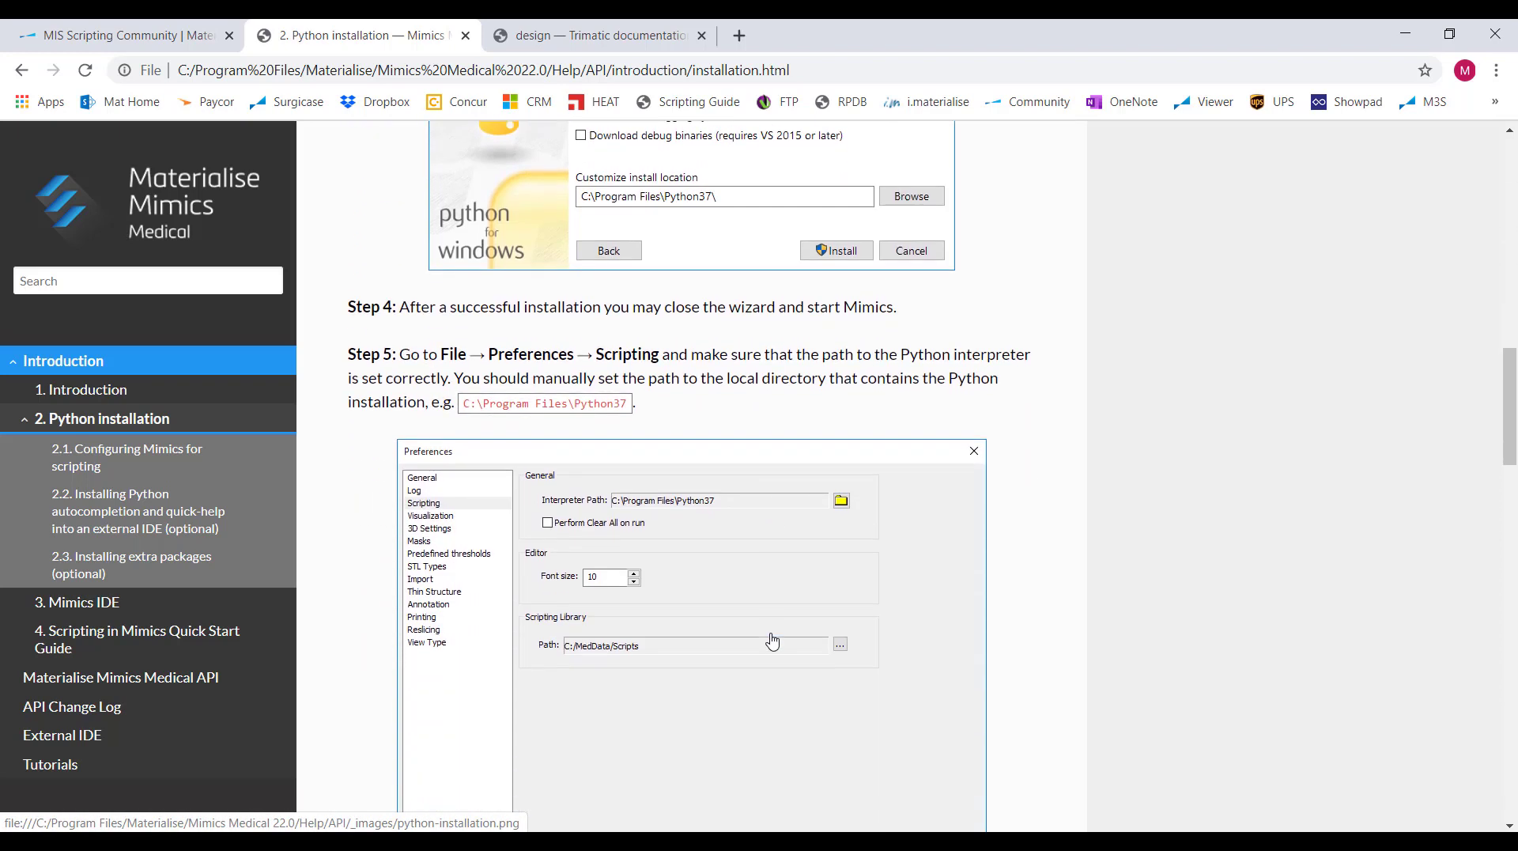
scroll(772, 640, "down", 1)
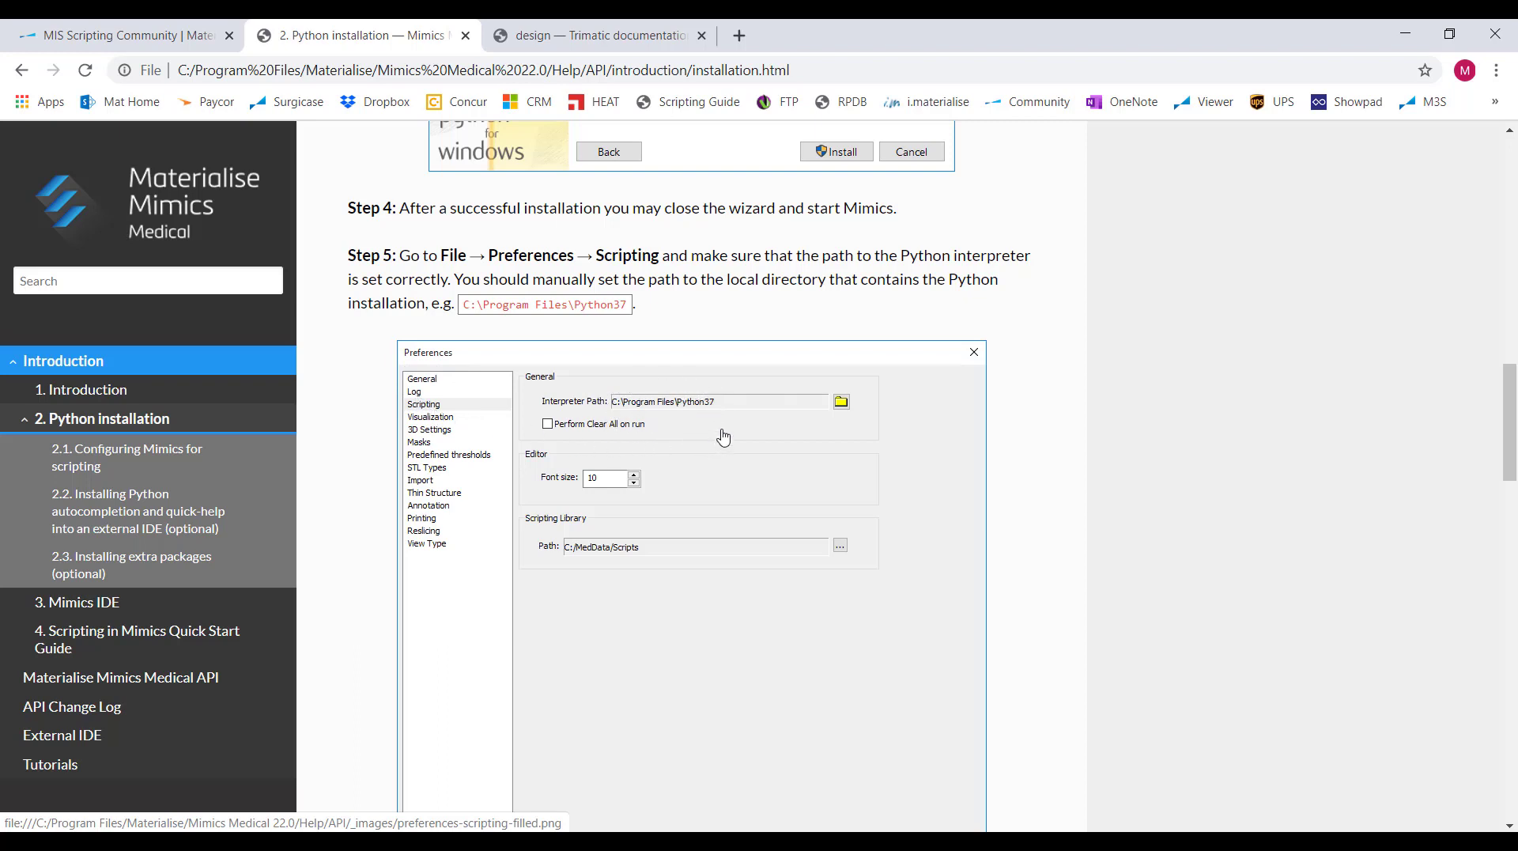
scroll(723, 436, "down", 8)
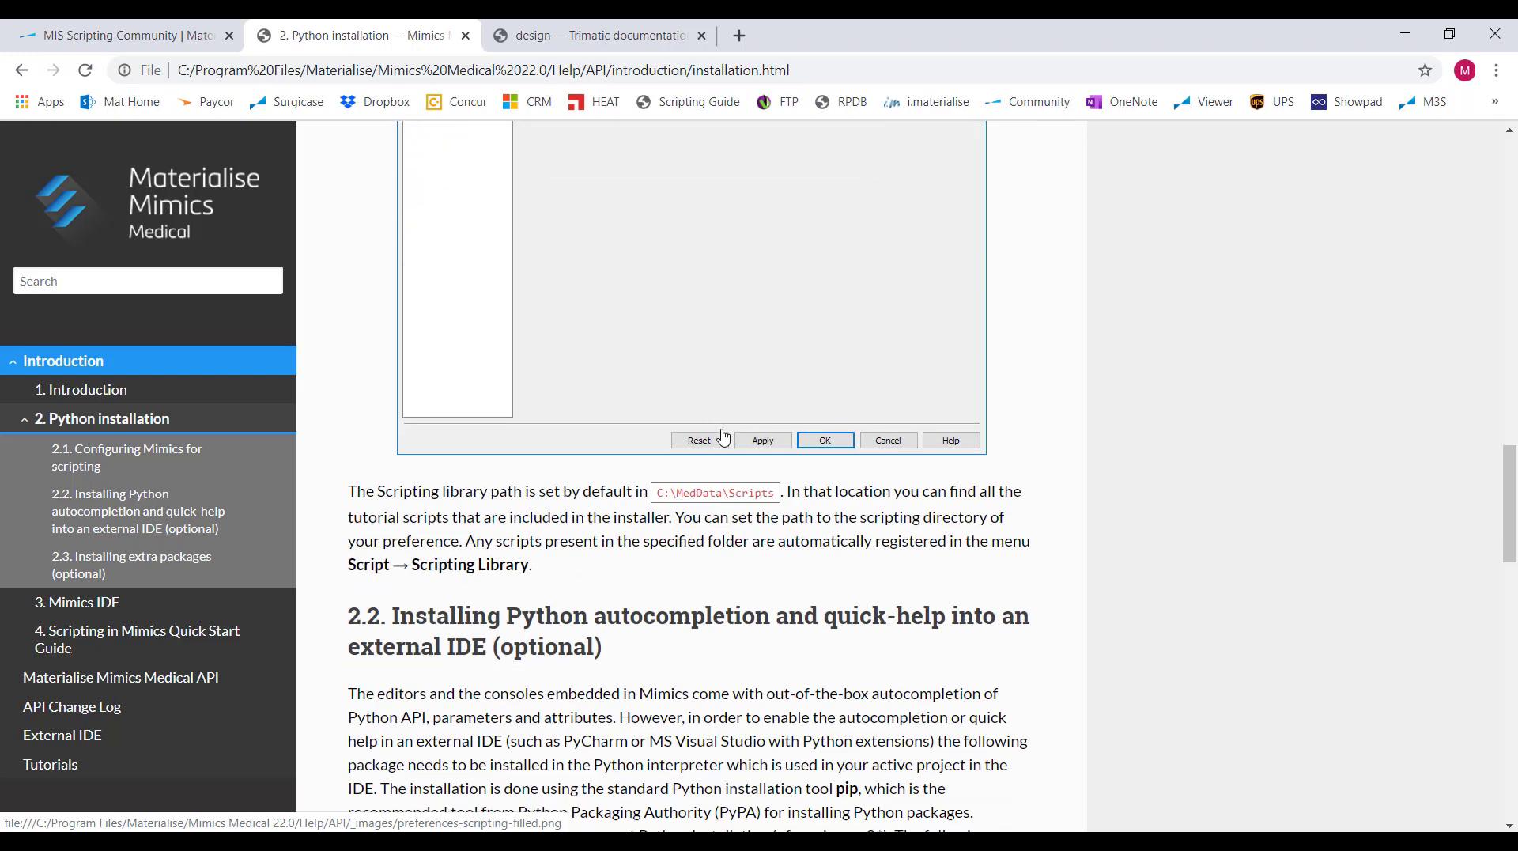
scroll(723, 433, "down", 1)
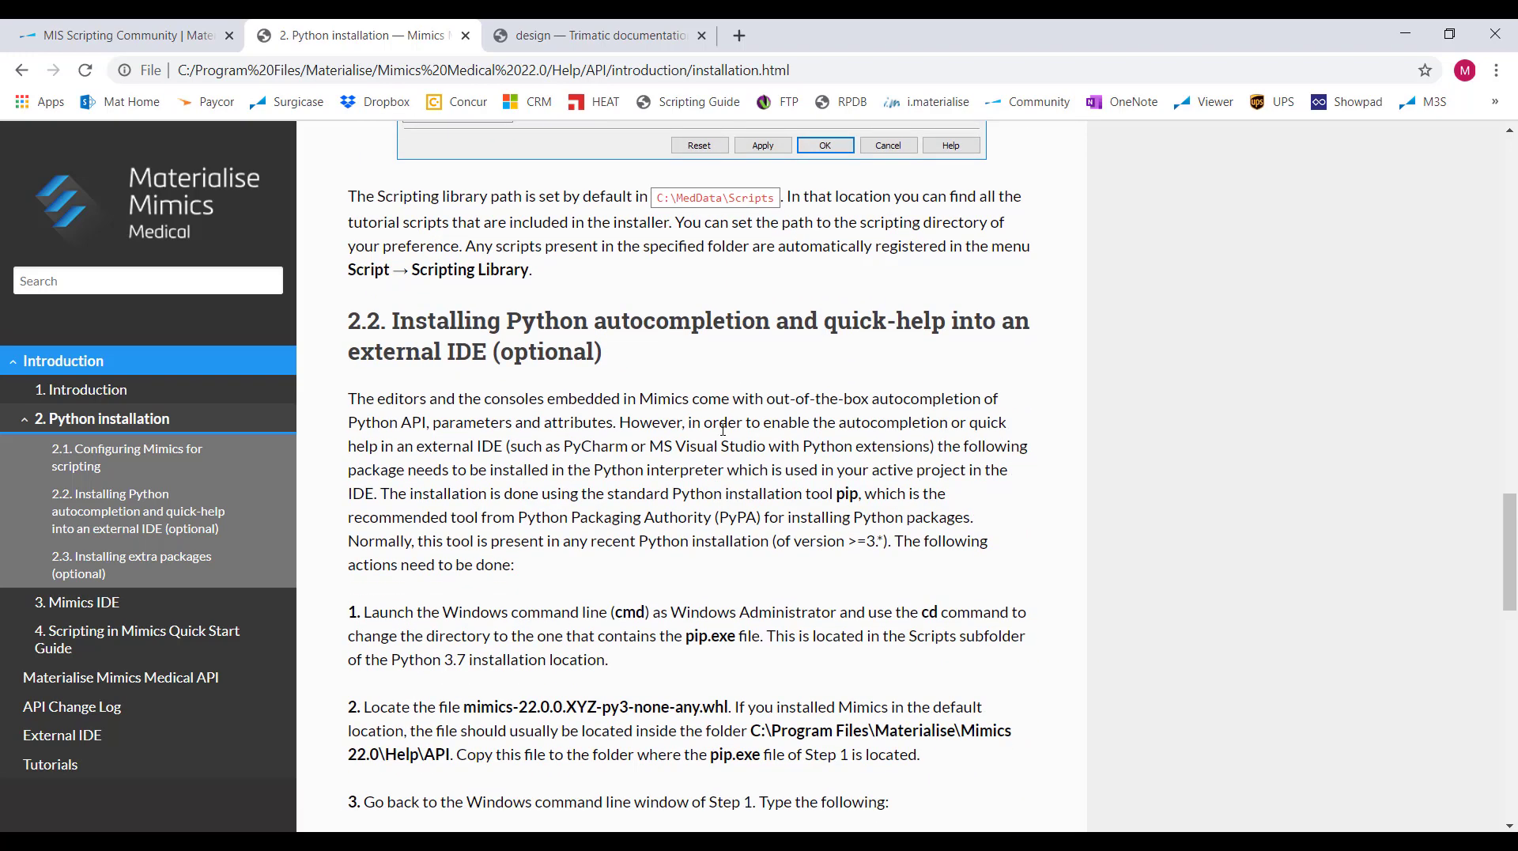
scroll(722, 429, "down", 1)
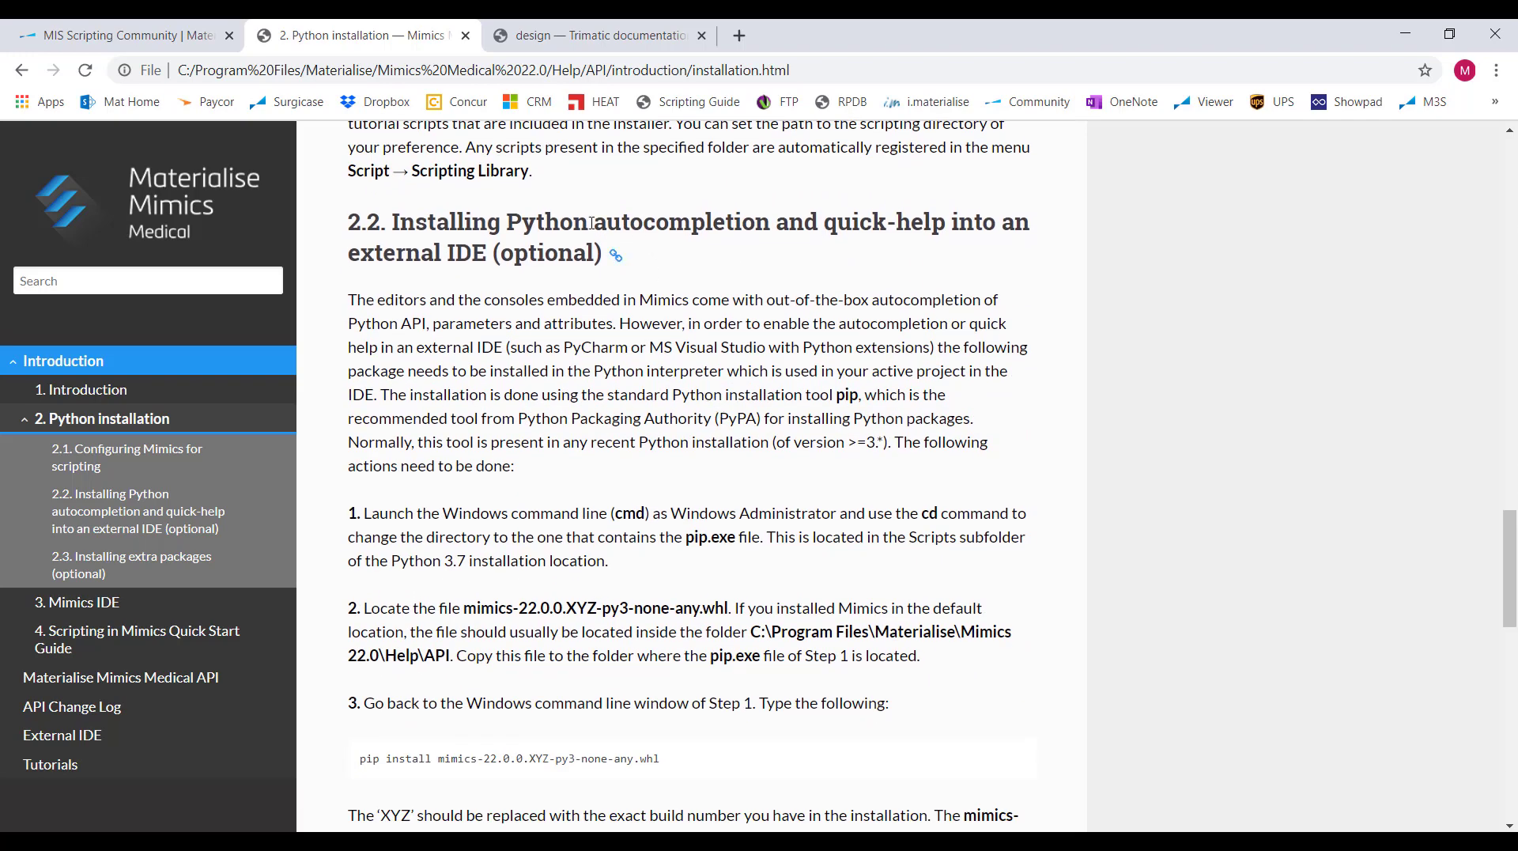
left_click_drag(594, 218, 769, 229)
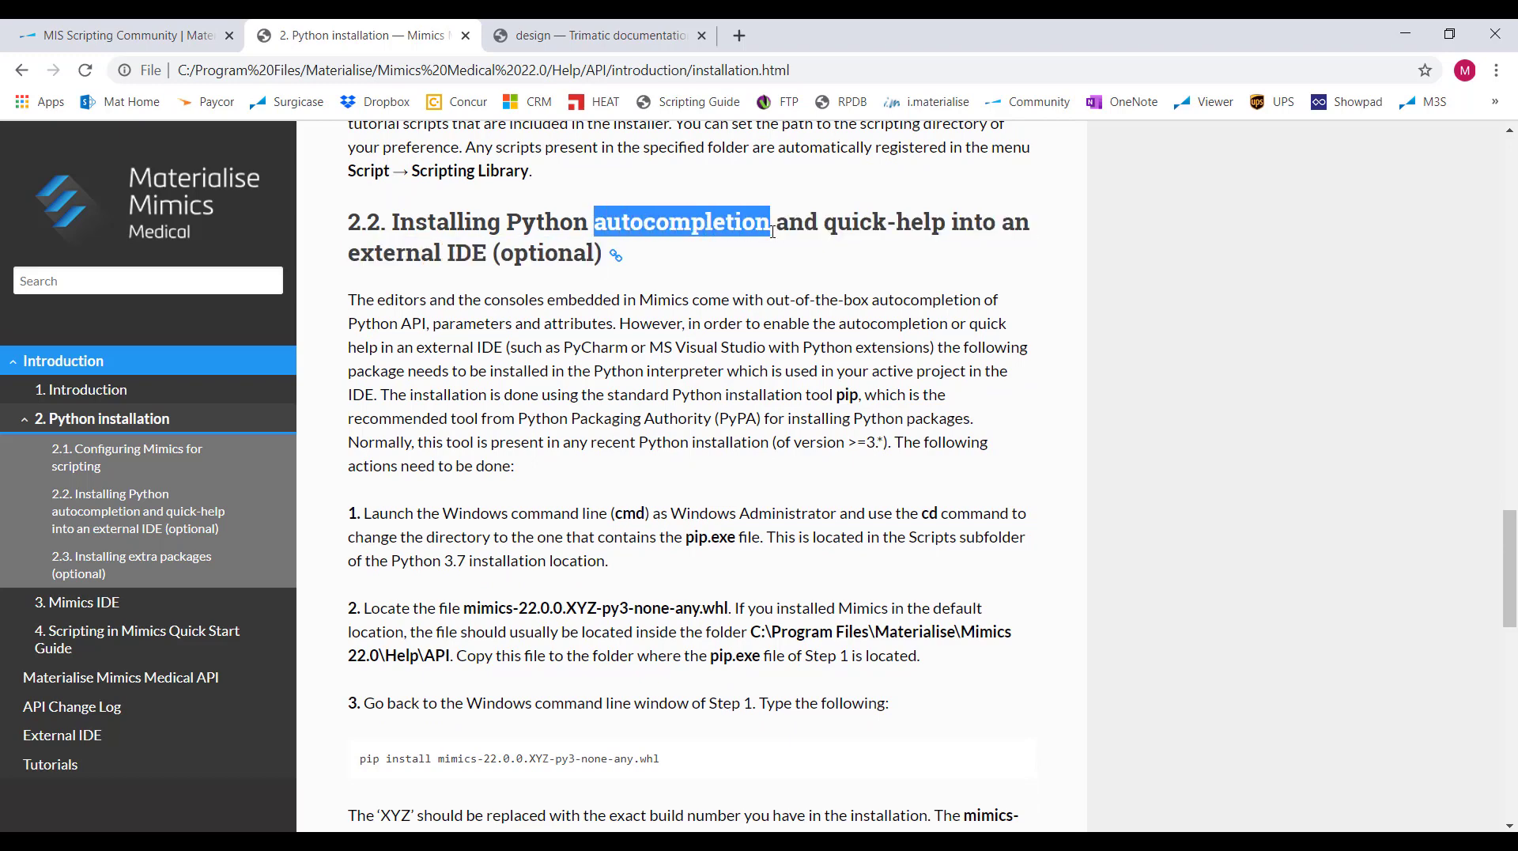
left_click(816, 283)
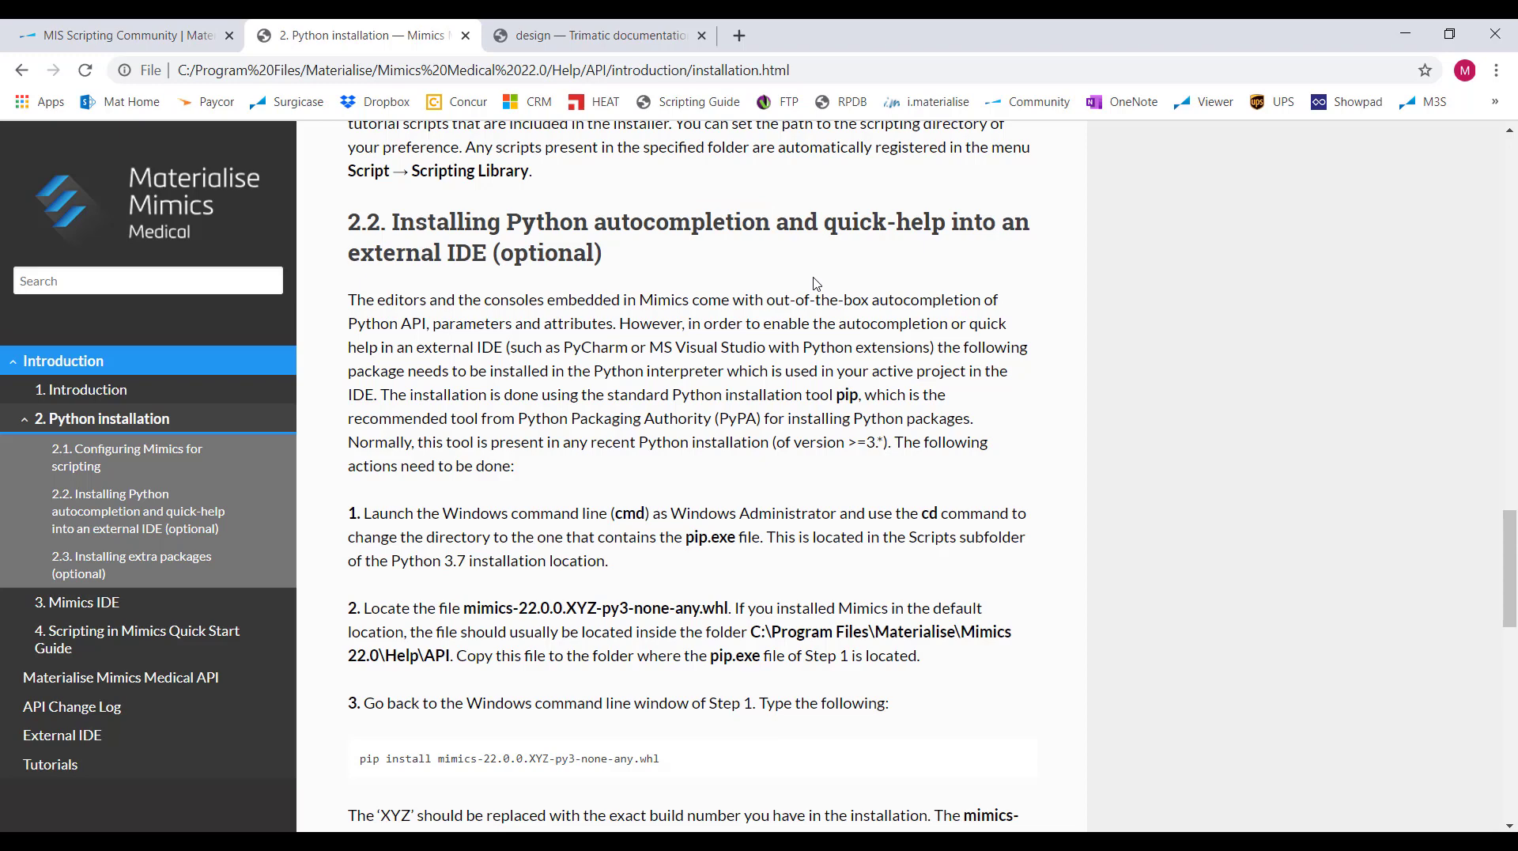
left_click_drag(462, 608, 453, 658)
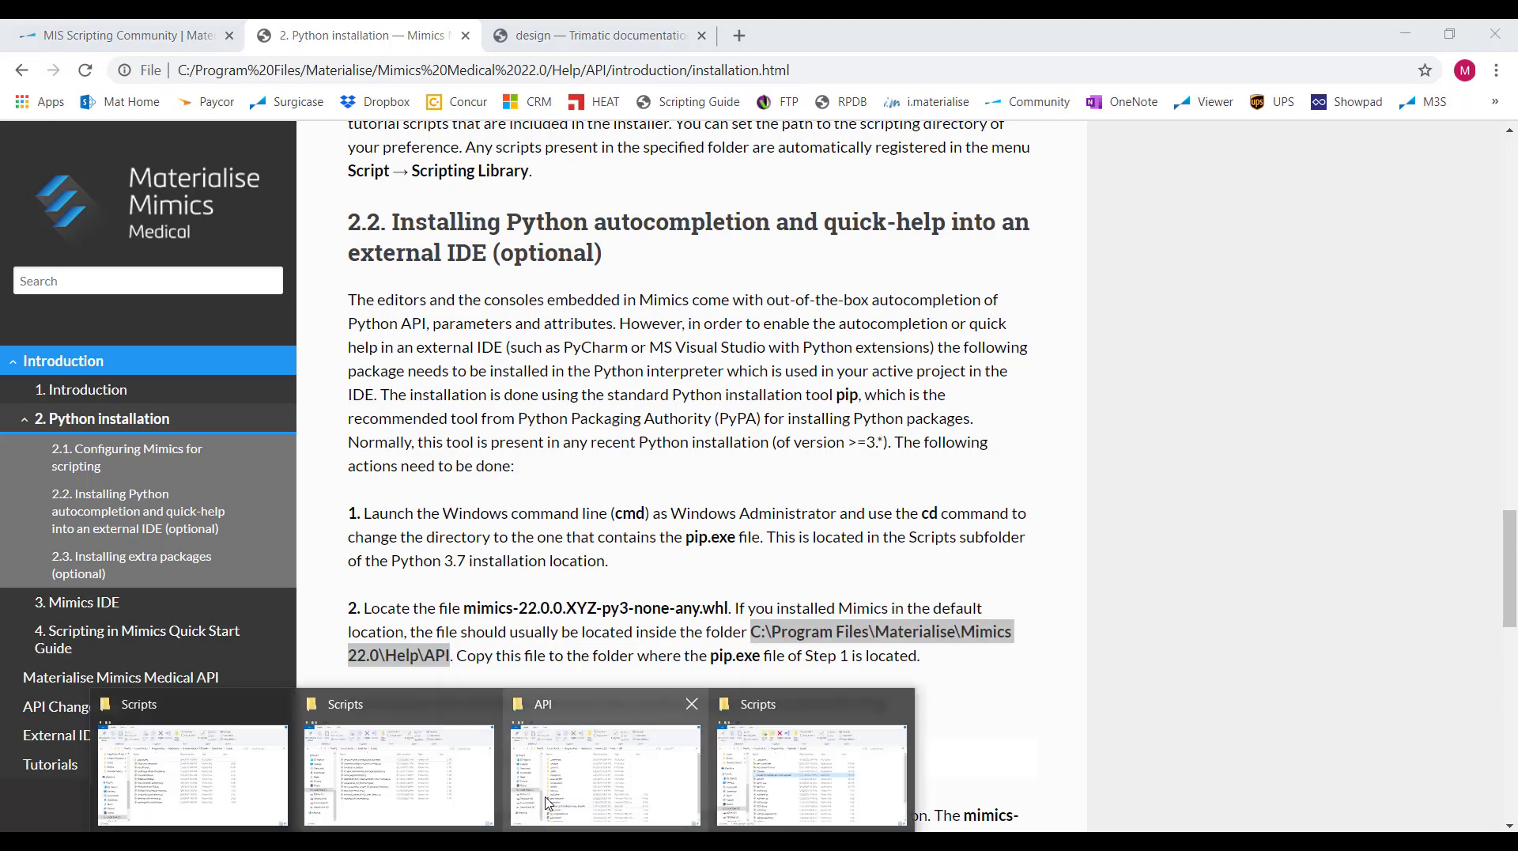
Step: Copy the Mimics wheel file from the API folder in File Explorer
left_click(474, 751)
left_click(921, 265)
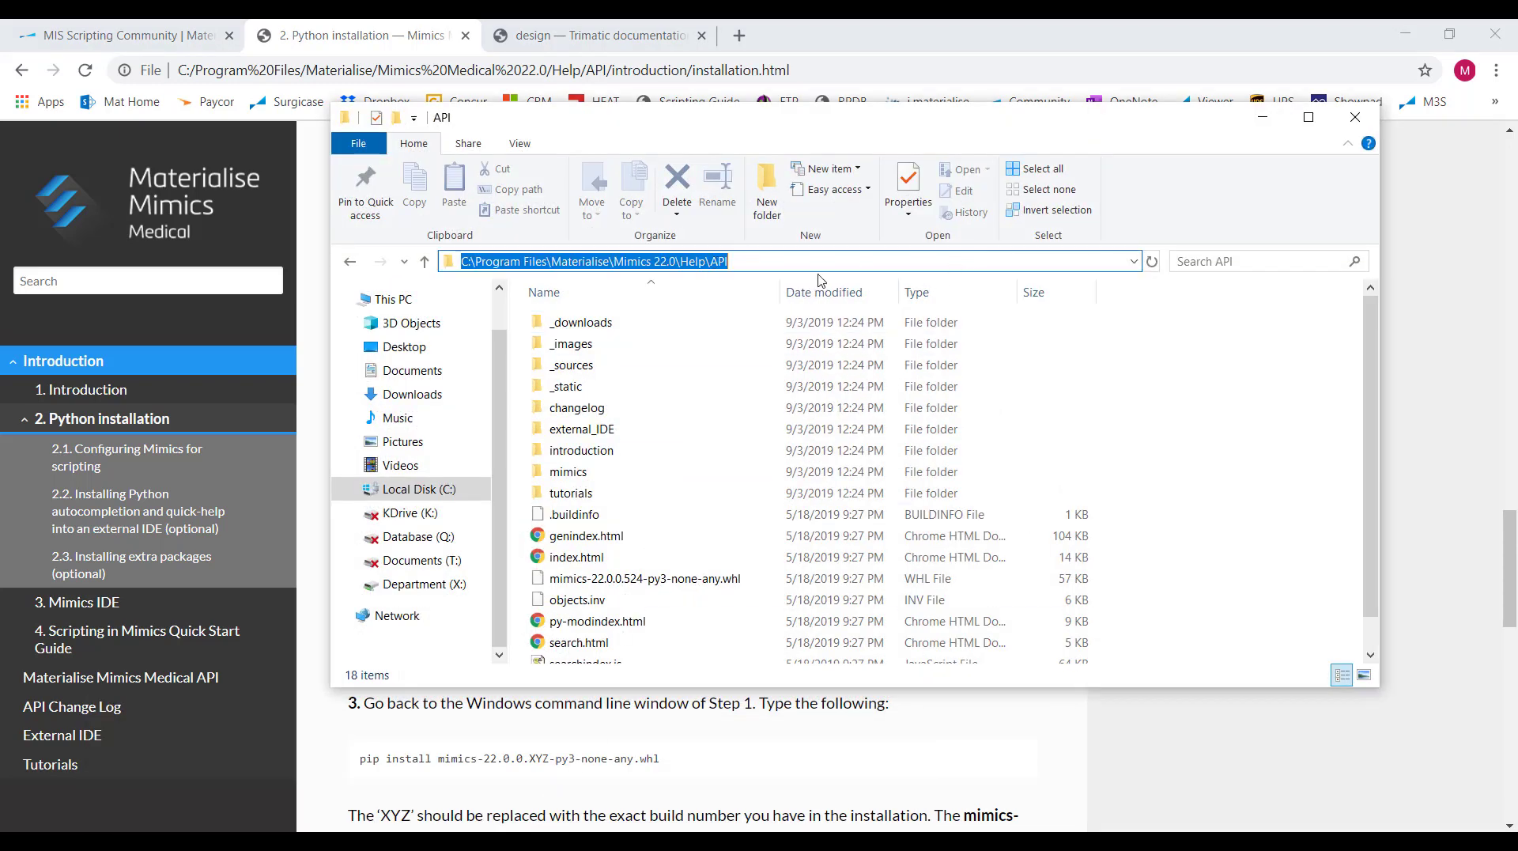
left_click(695, 578)
right_click(714, 578)
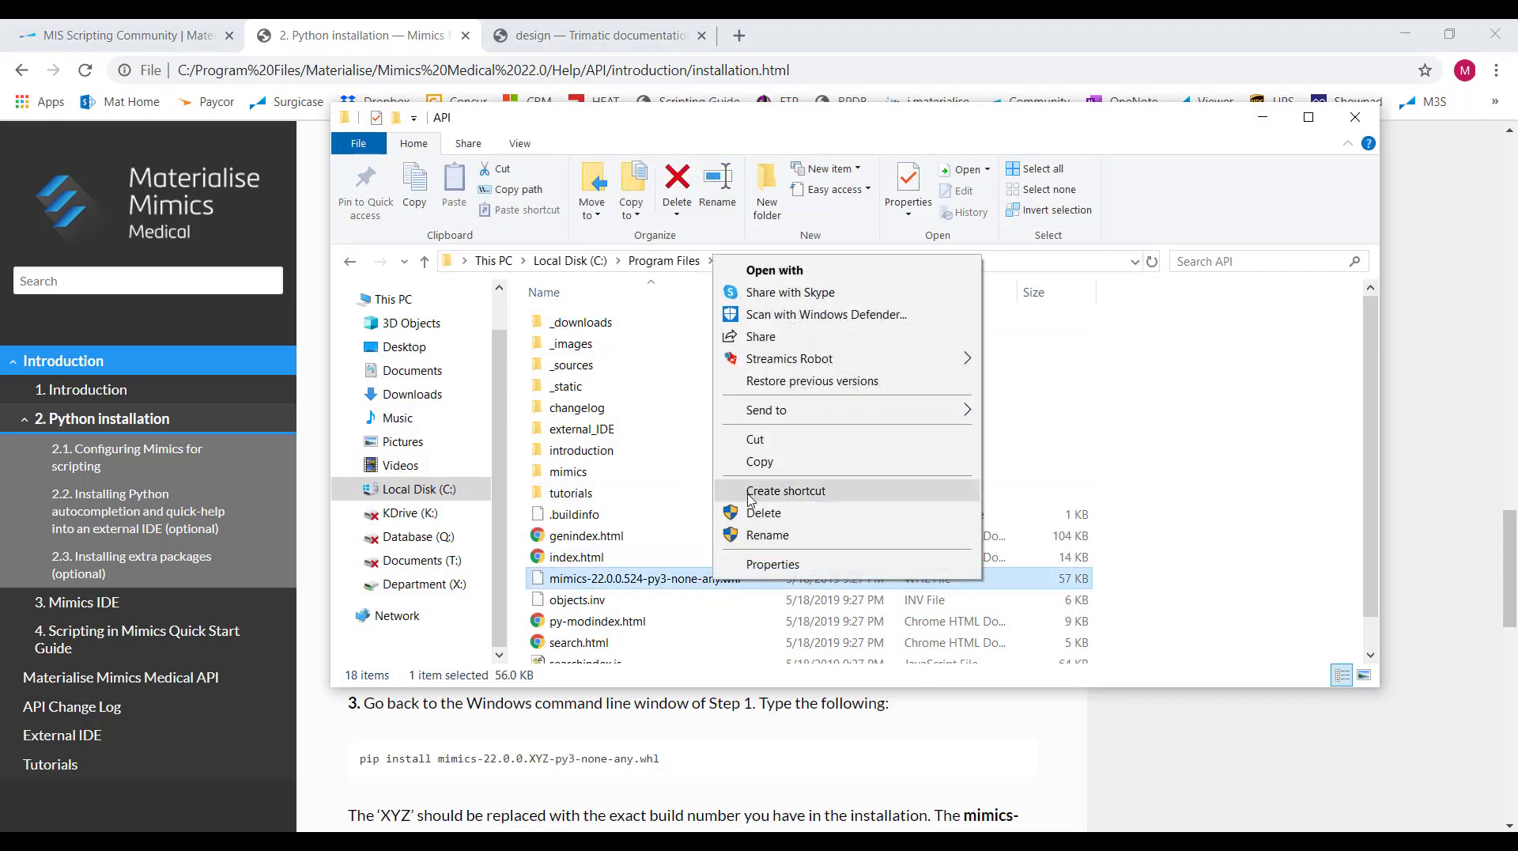
left_click(759, 461)
Step: Copy the Python37 Scripts folder path from the address bar, then minimize both Explorer windows
mouse_move(503, 845)
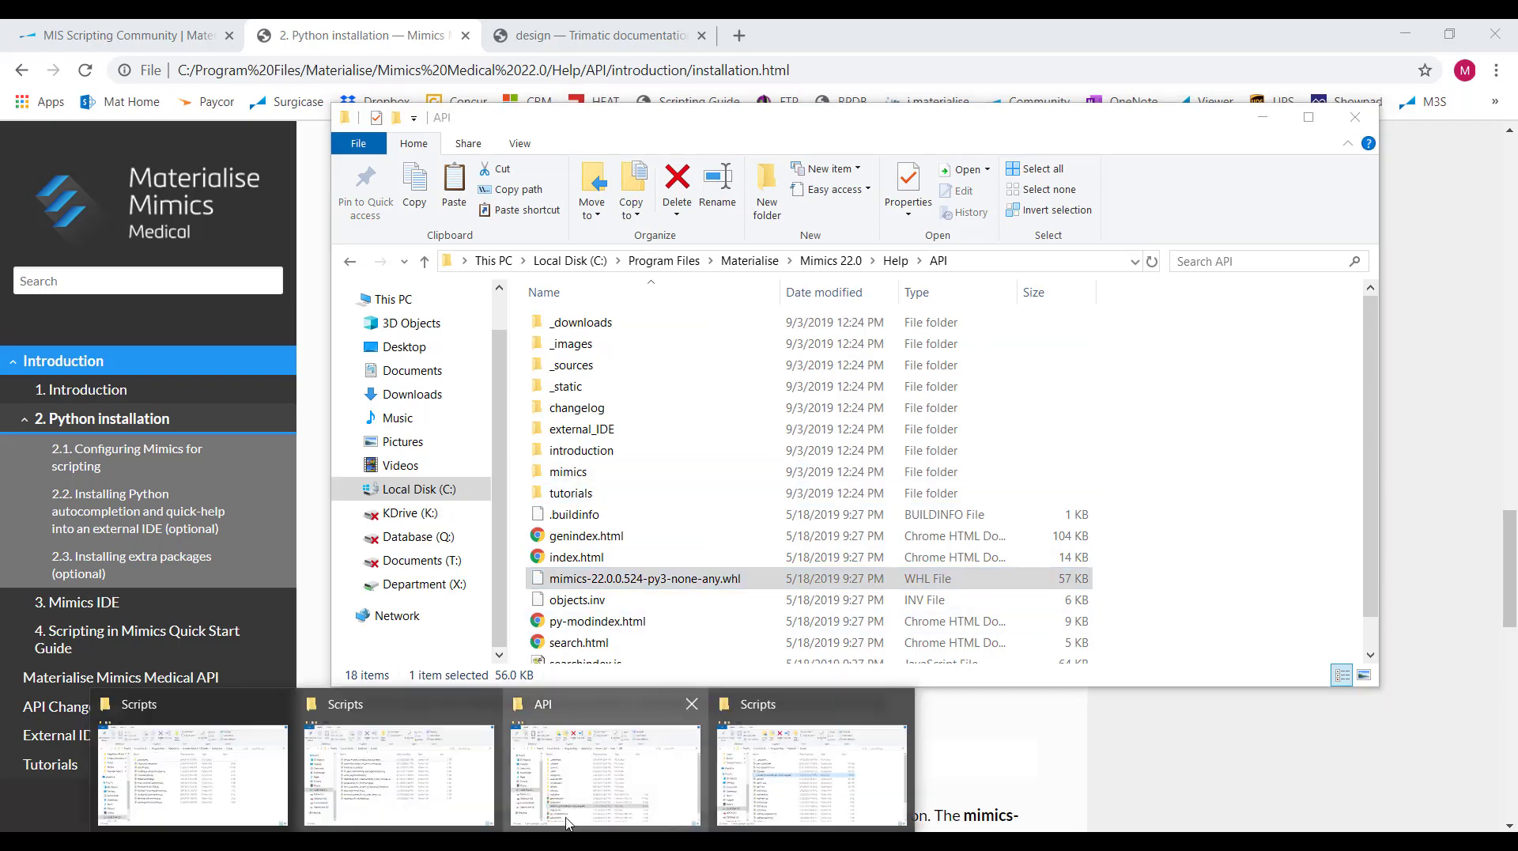
left_click(794, 747)
left_click(870, 286)
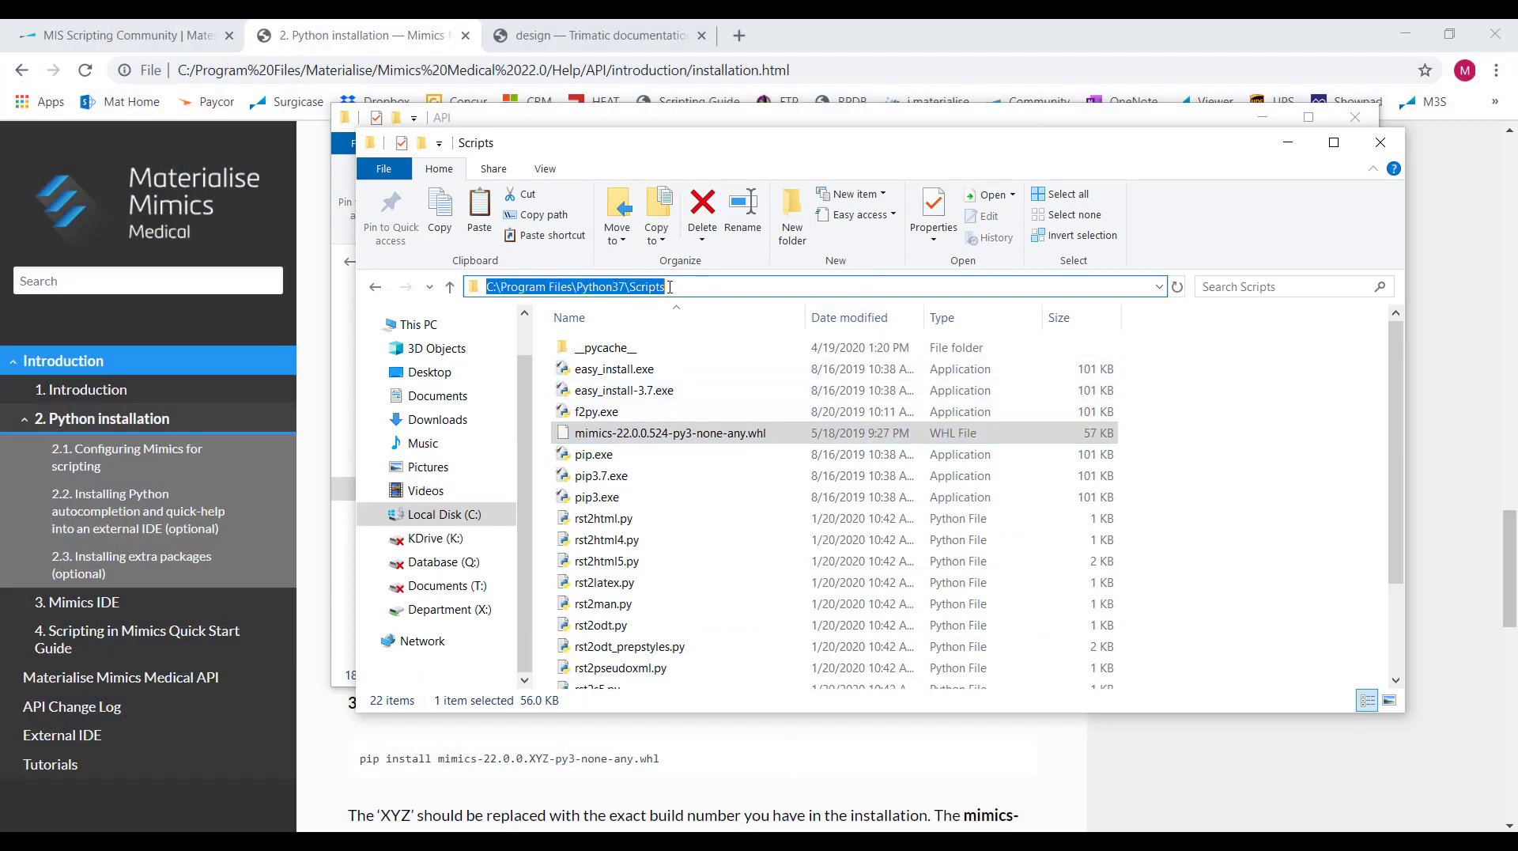
right_click(642, 286)
left_click(712, 344)
left_click(1186, 440)
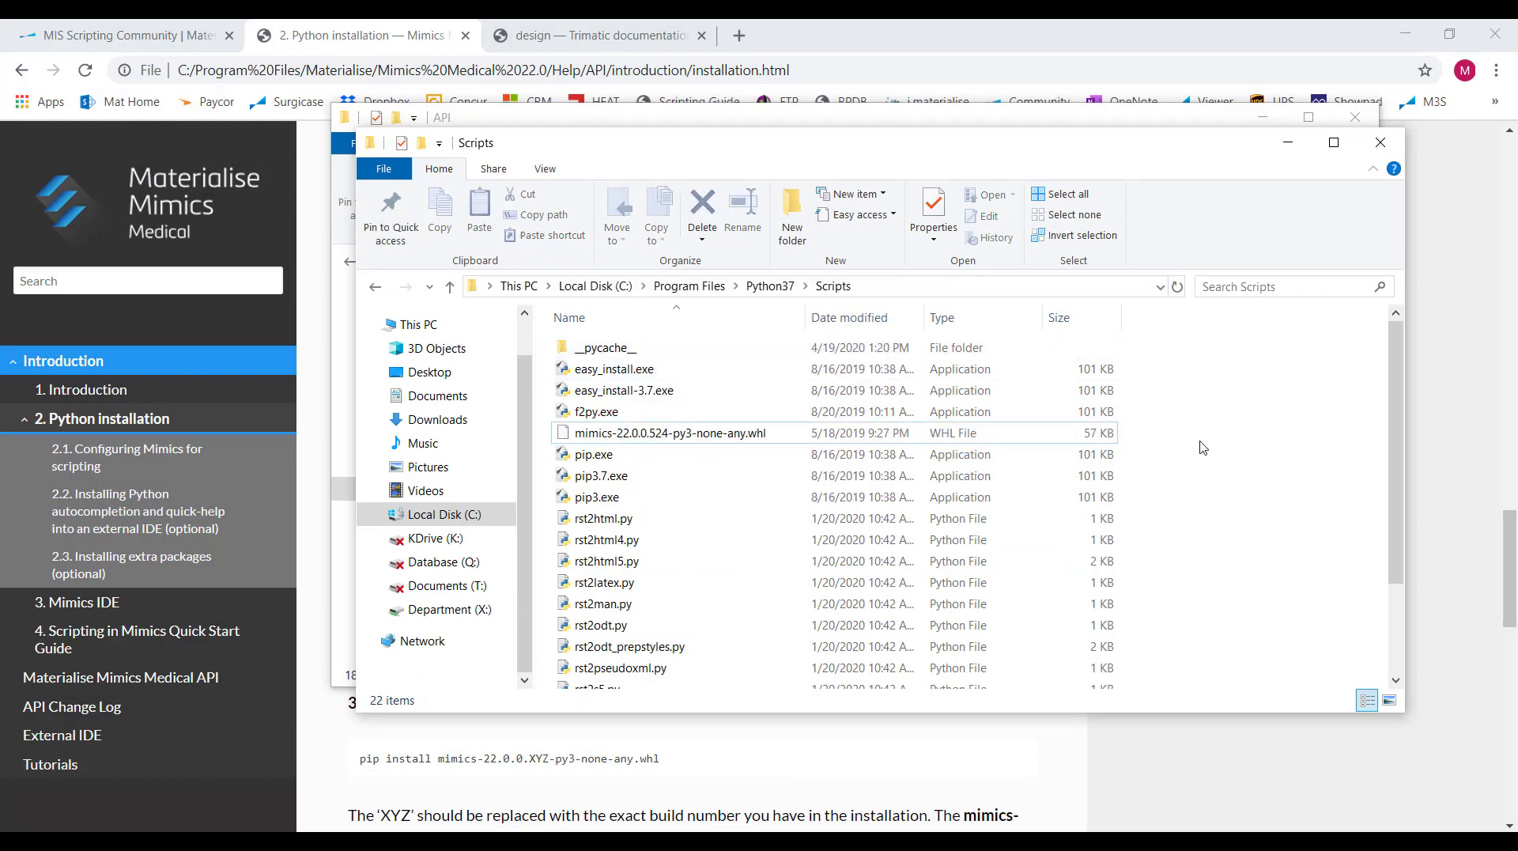
left_click(1284, 143)
left_click(1265, 122)
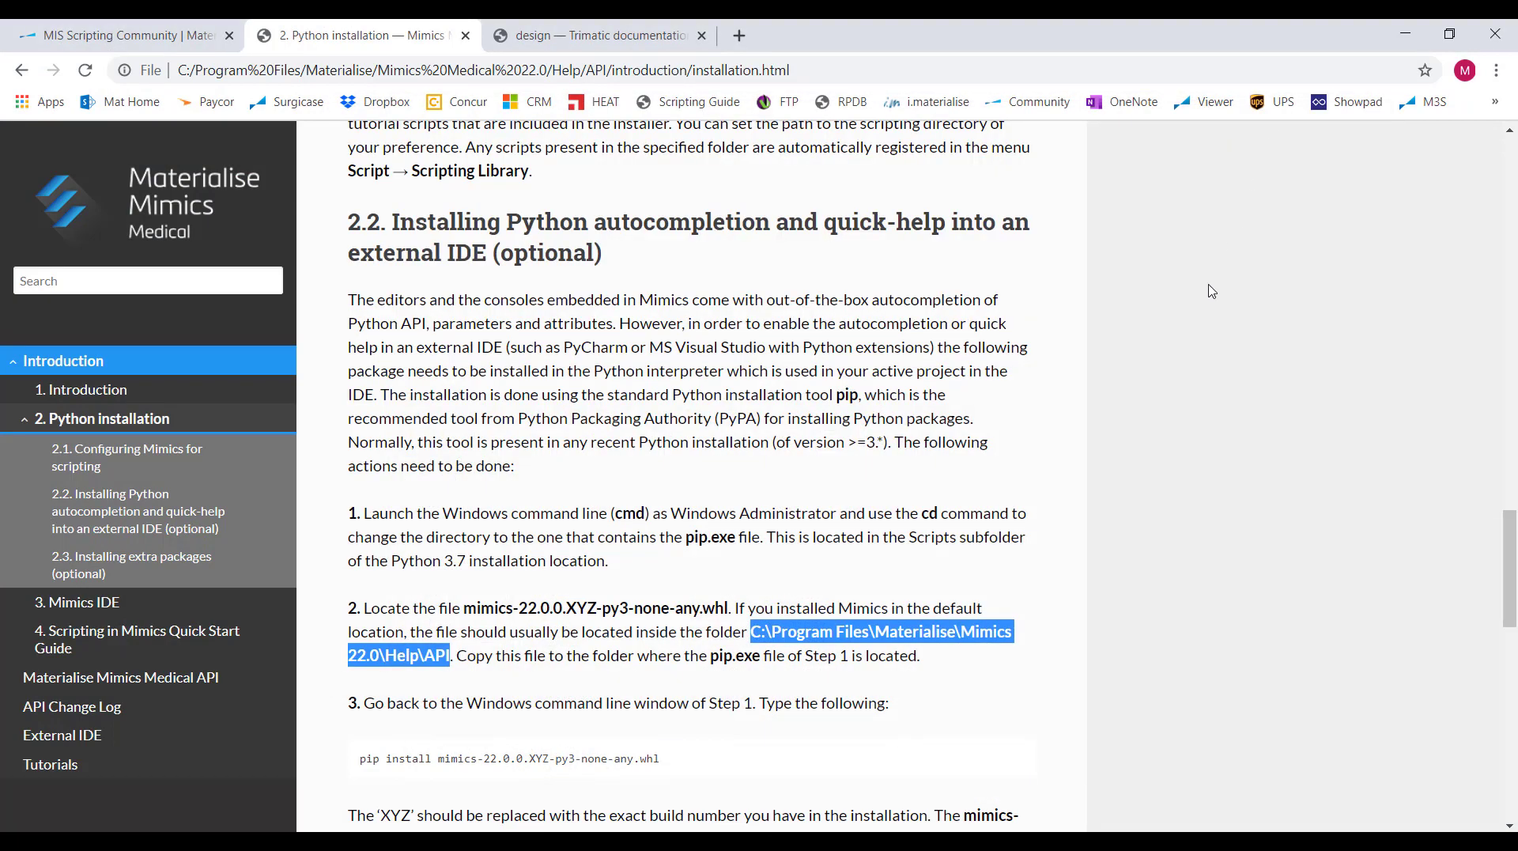
Step: Launch Command Prompt and cd into the Python37 Scripts folder using the pasted path
left_click(40, 824)
type("cm")
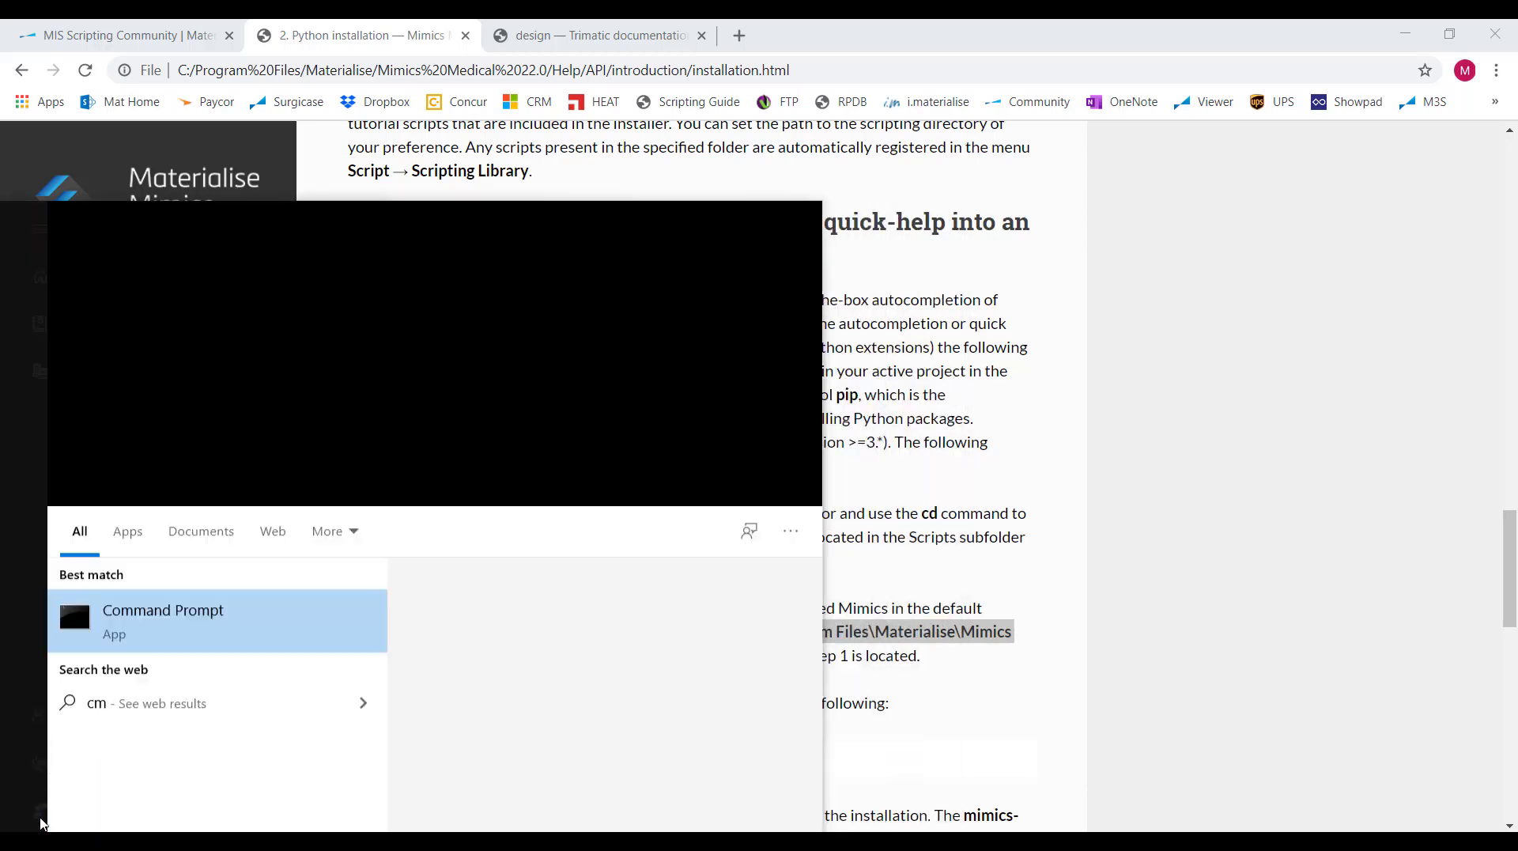
left_click(249, 329)
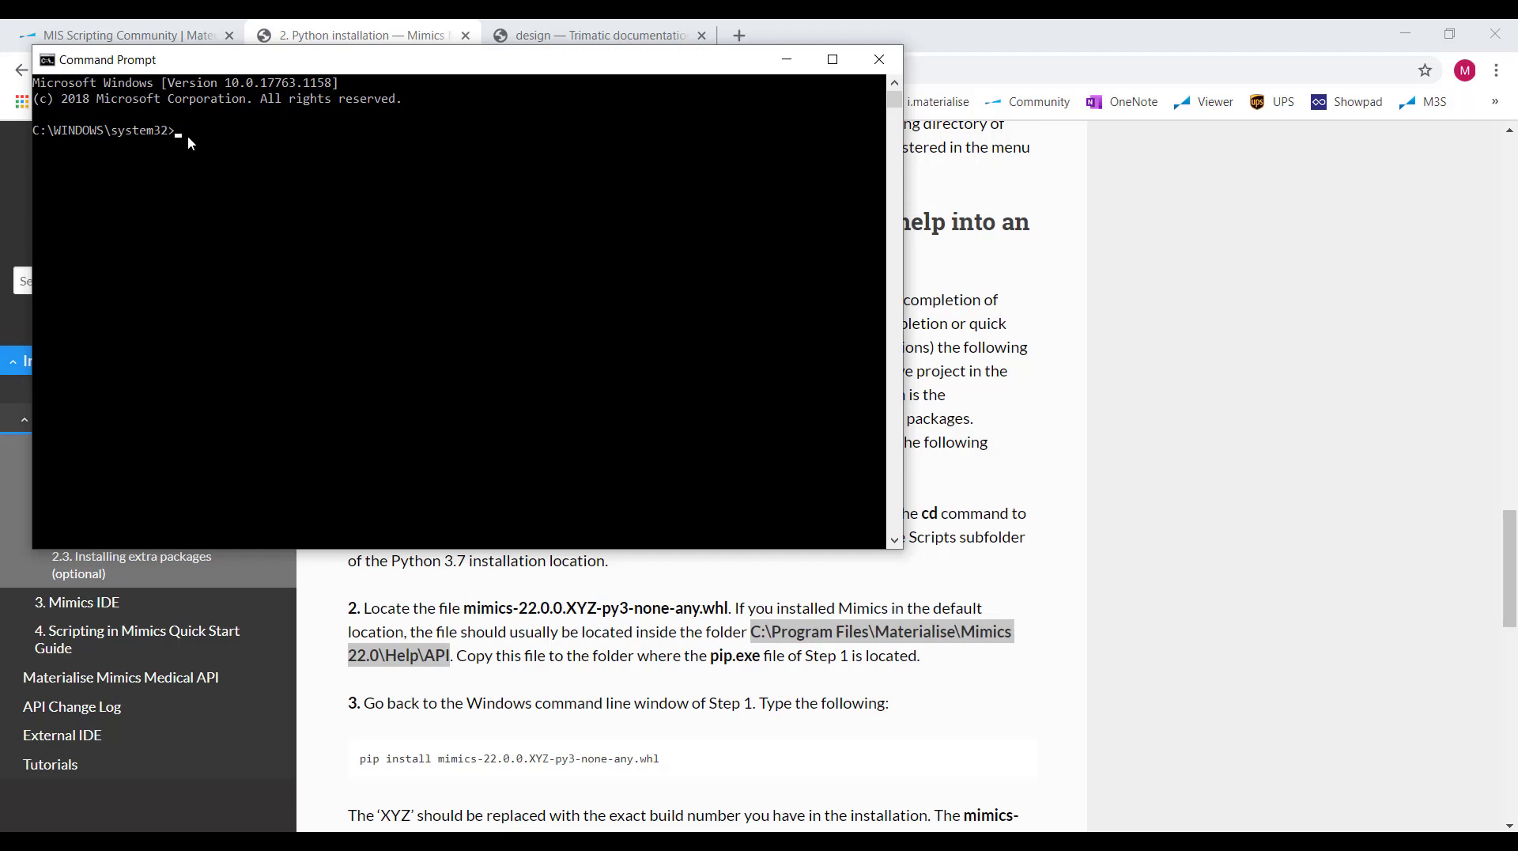
type("cd")
key("ctrl+v")
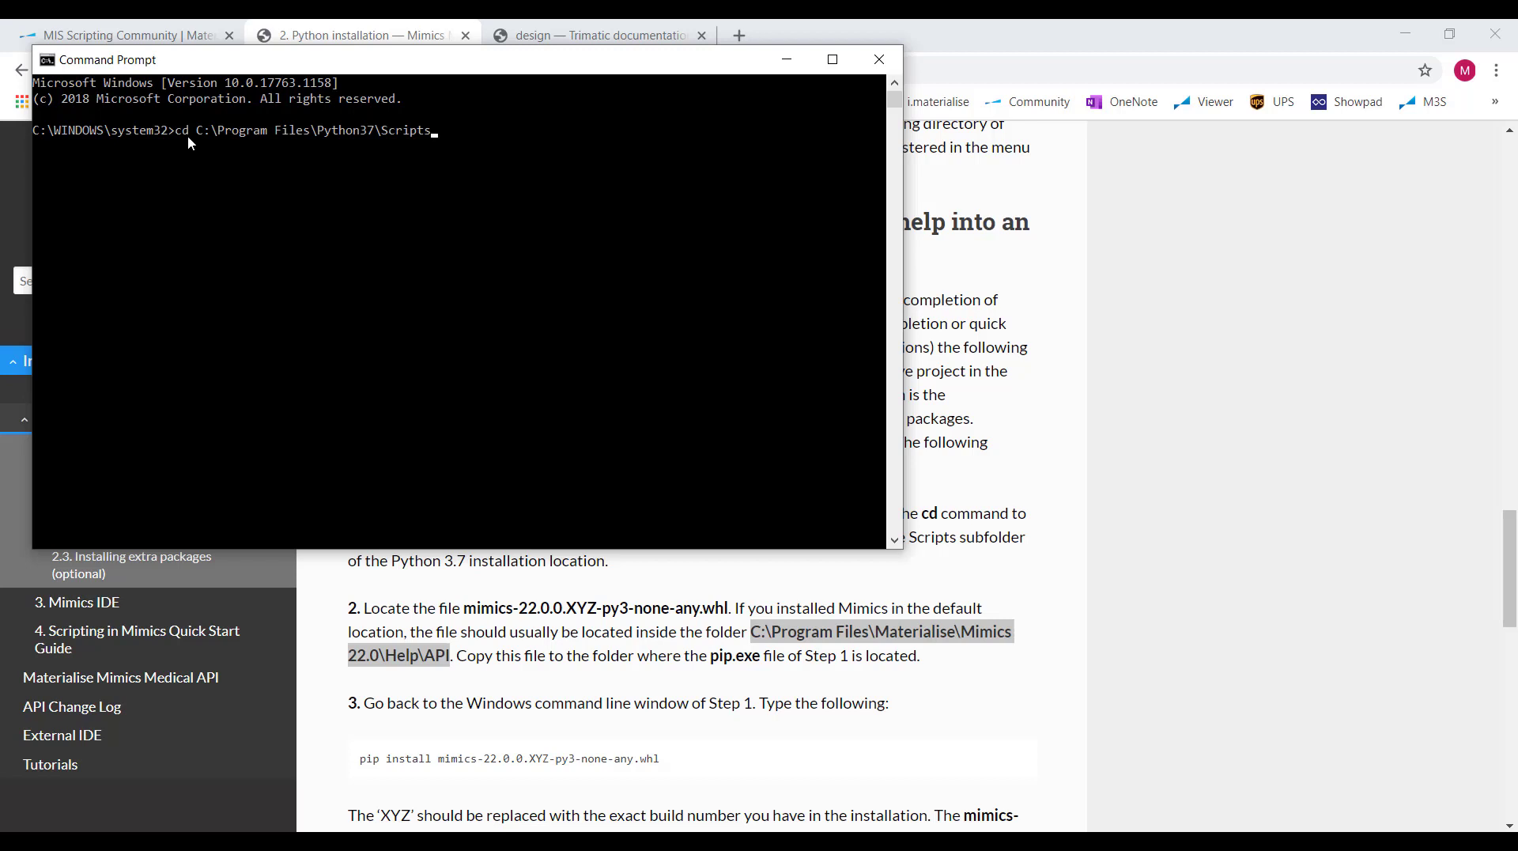
key("Return")
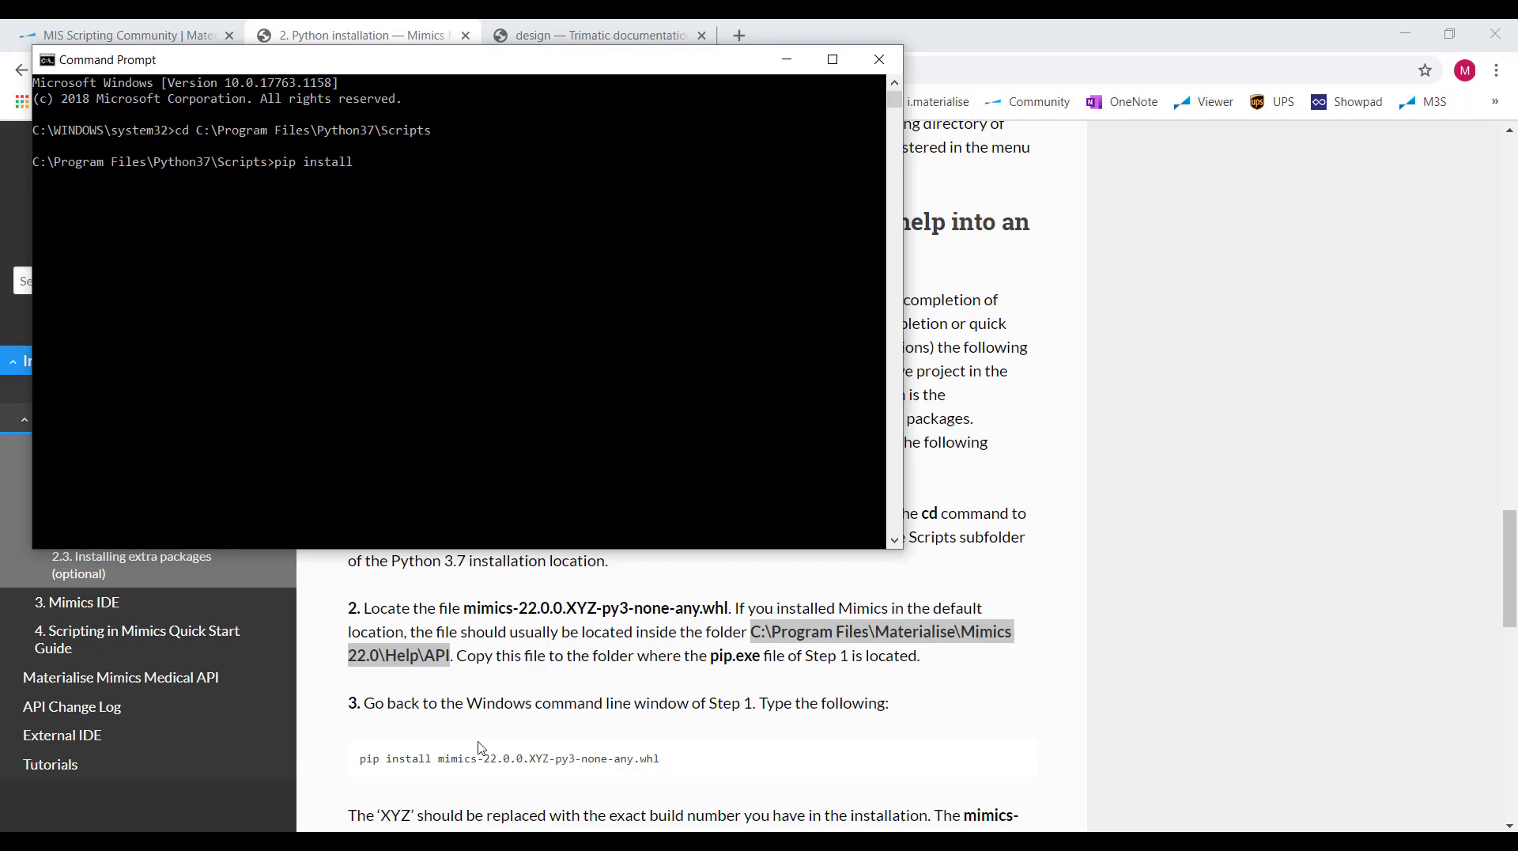
Step: Run pip install mimics-22.0.0.524-py3-none-any.whl and note the requirement-already-satisfied message
left_click(761, 779)
left_click(711, 435)
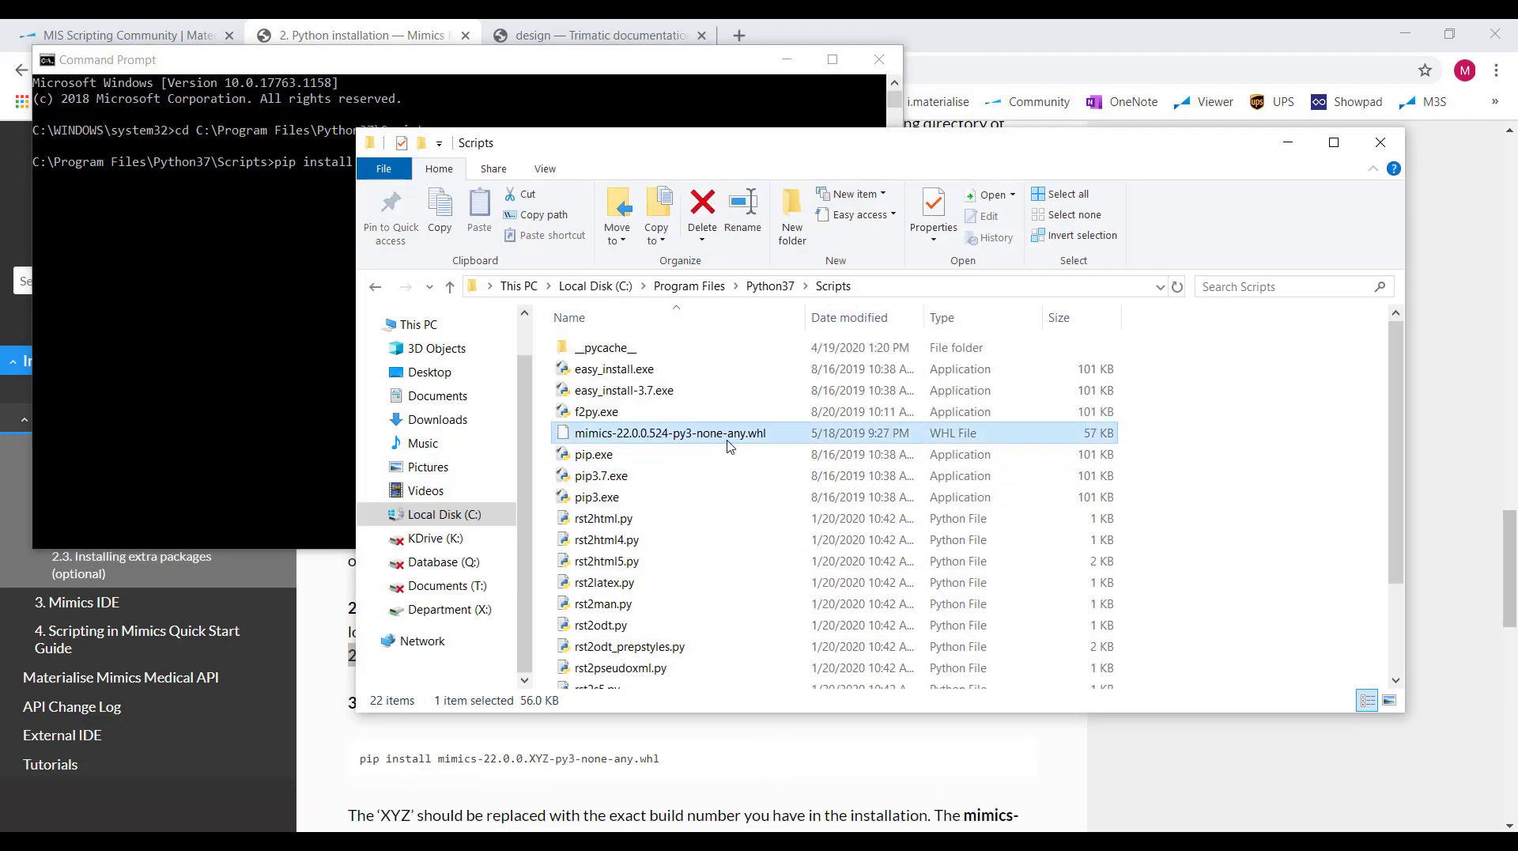
left_click(721, 436)
key("ctrl+a")
right_click(619, 437)
left_click(649, 482)
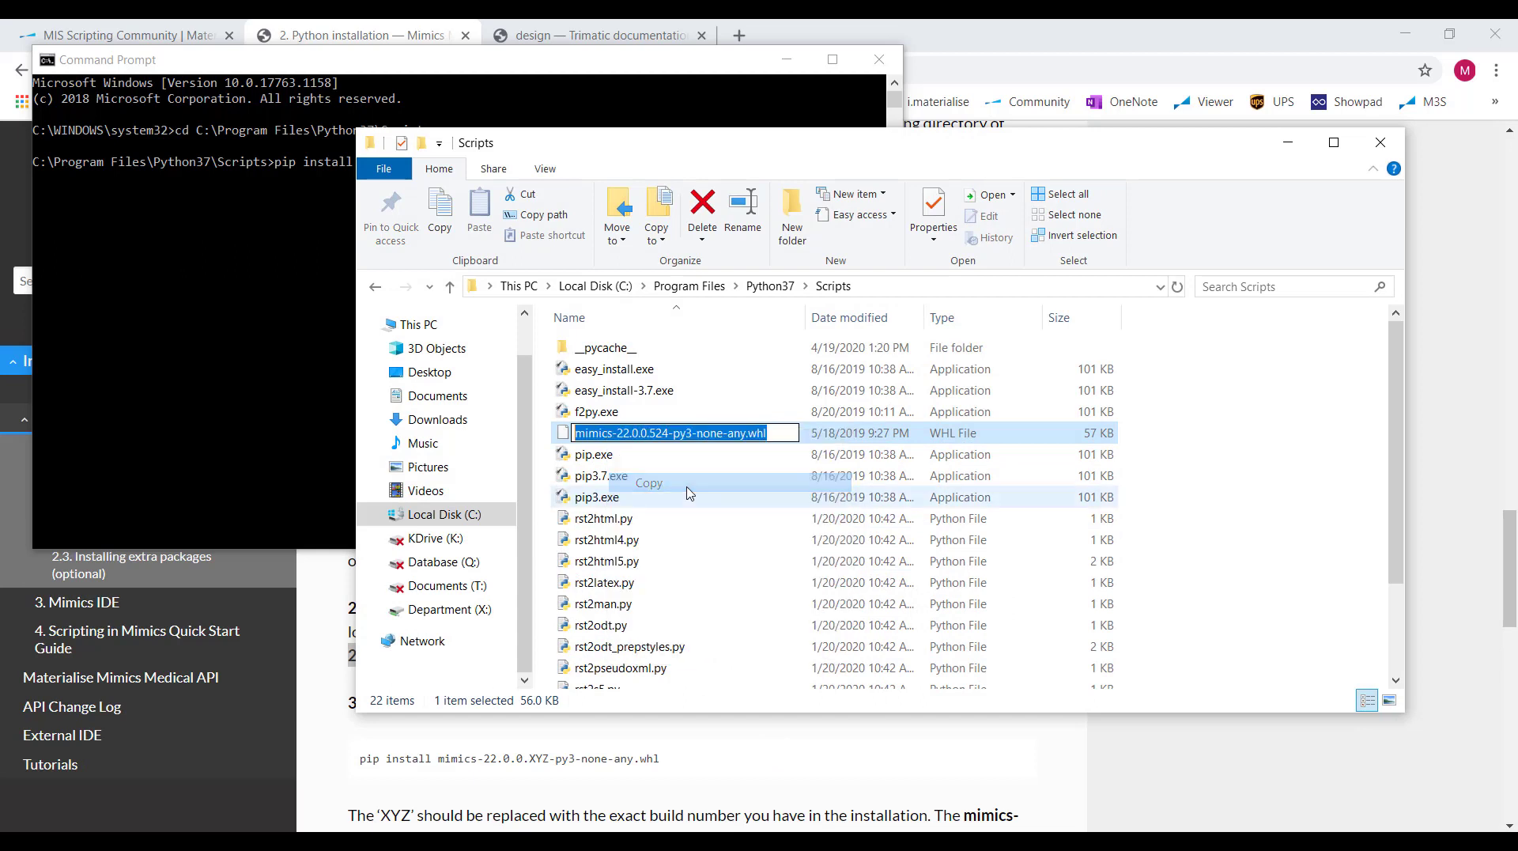
left_click(386, 171)
key("ctrl+v")
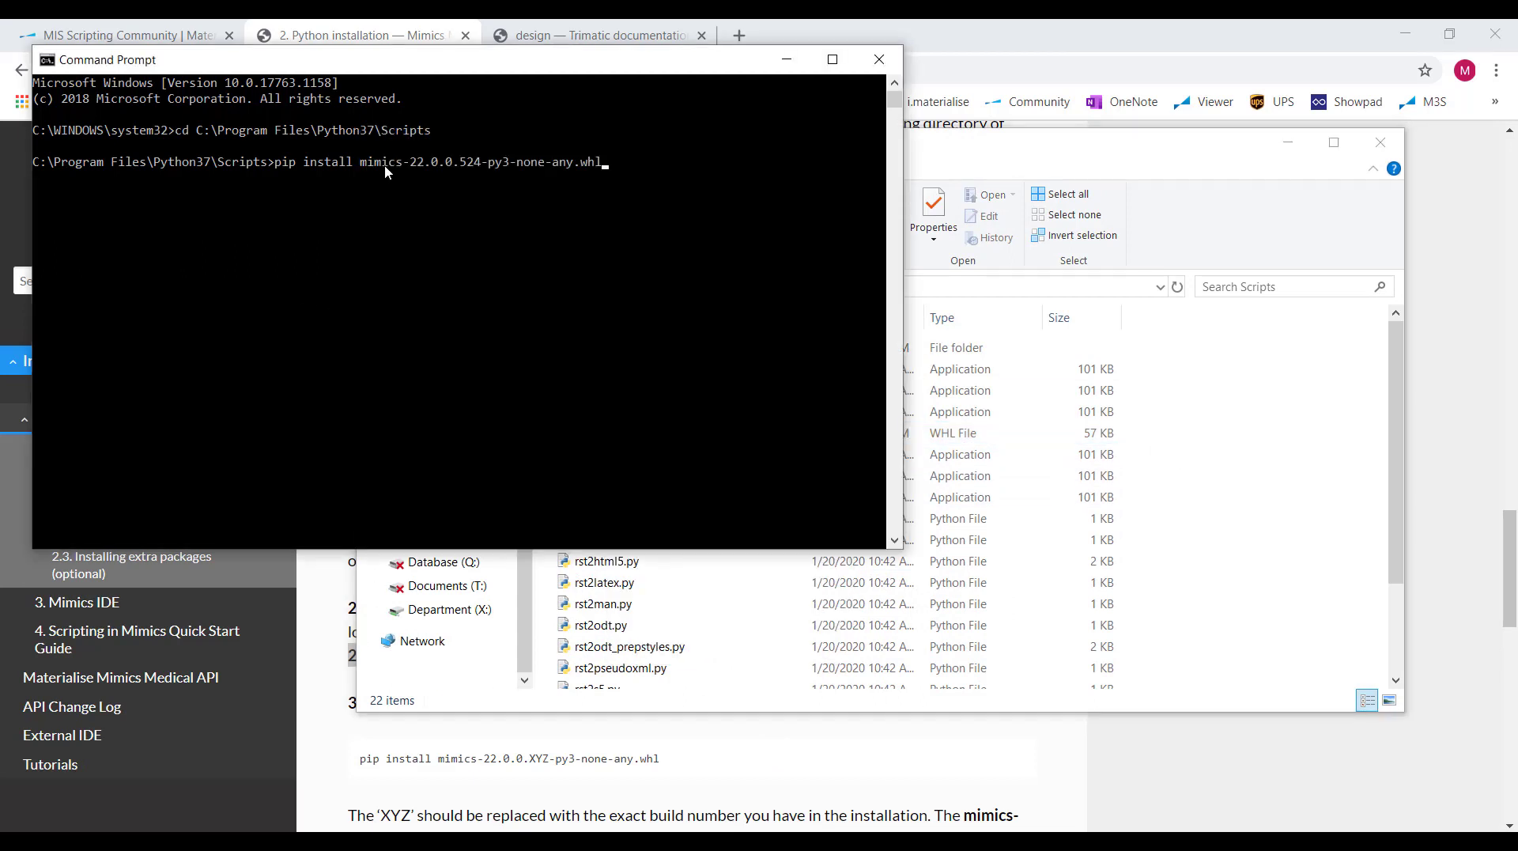
key("Return")
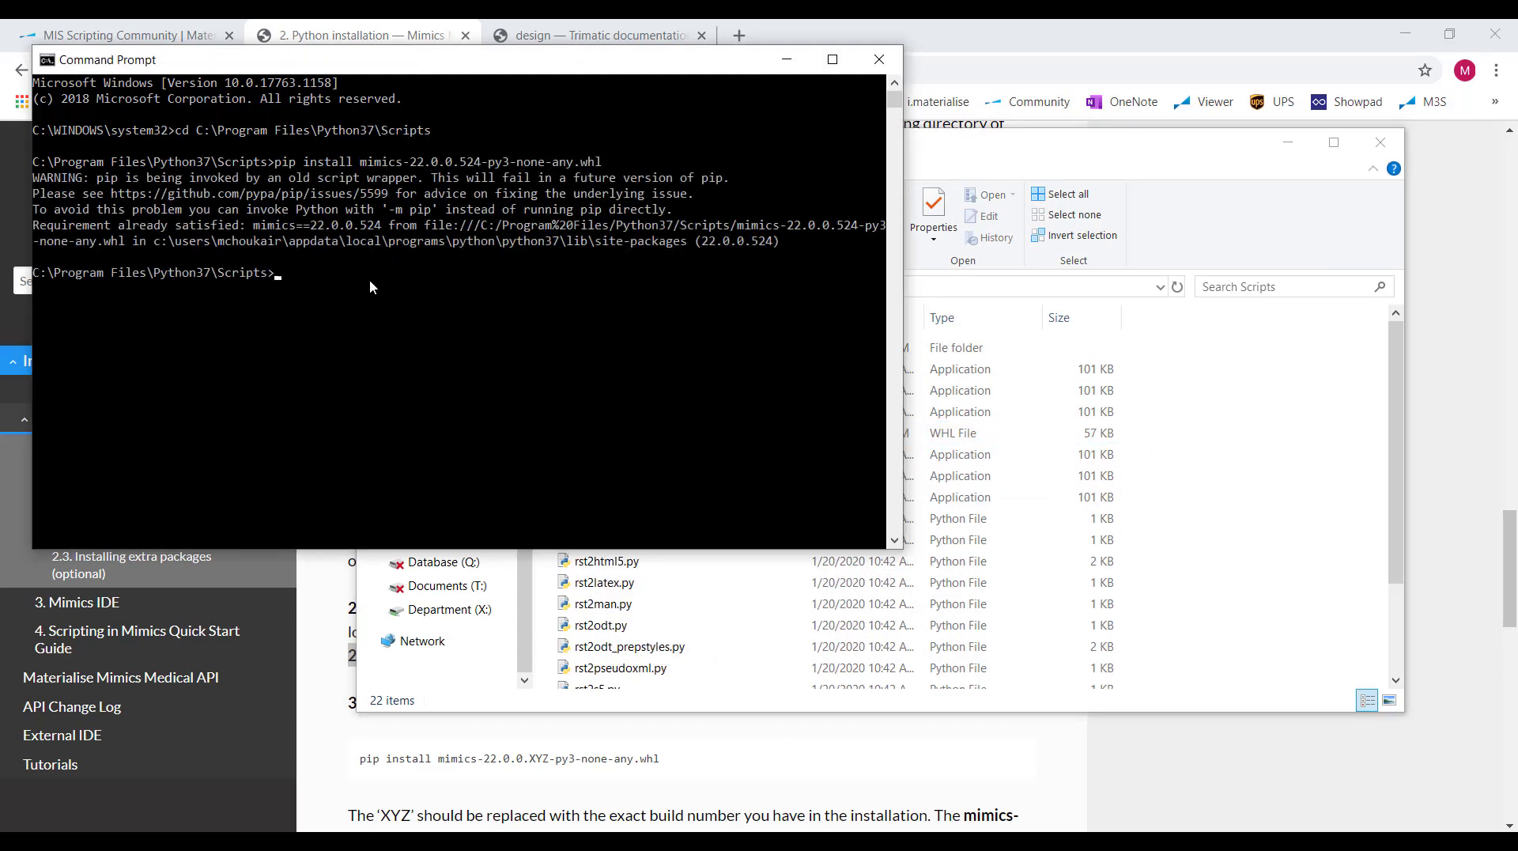
left_click_drag(120, 226, 241, 230)
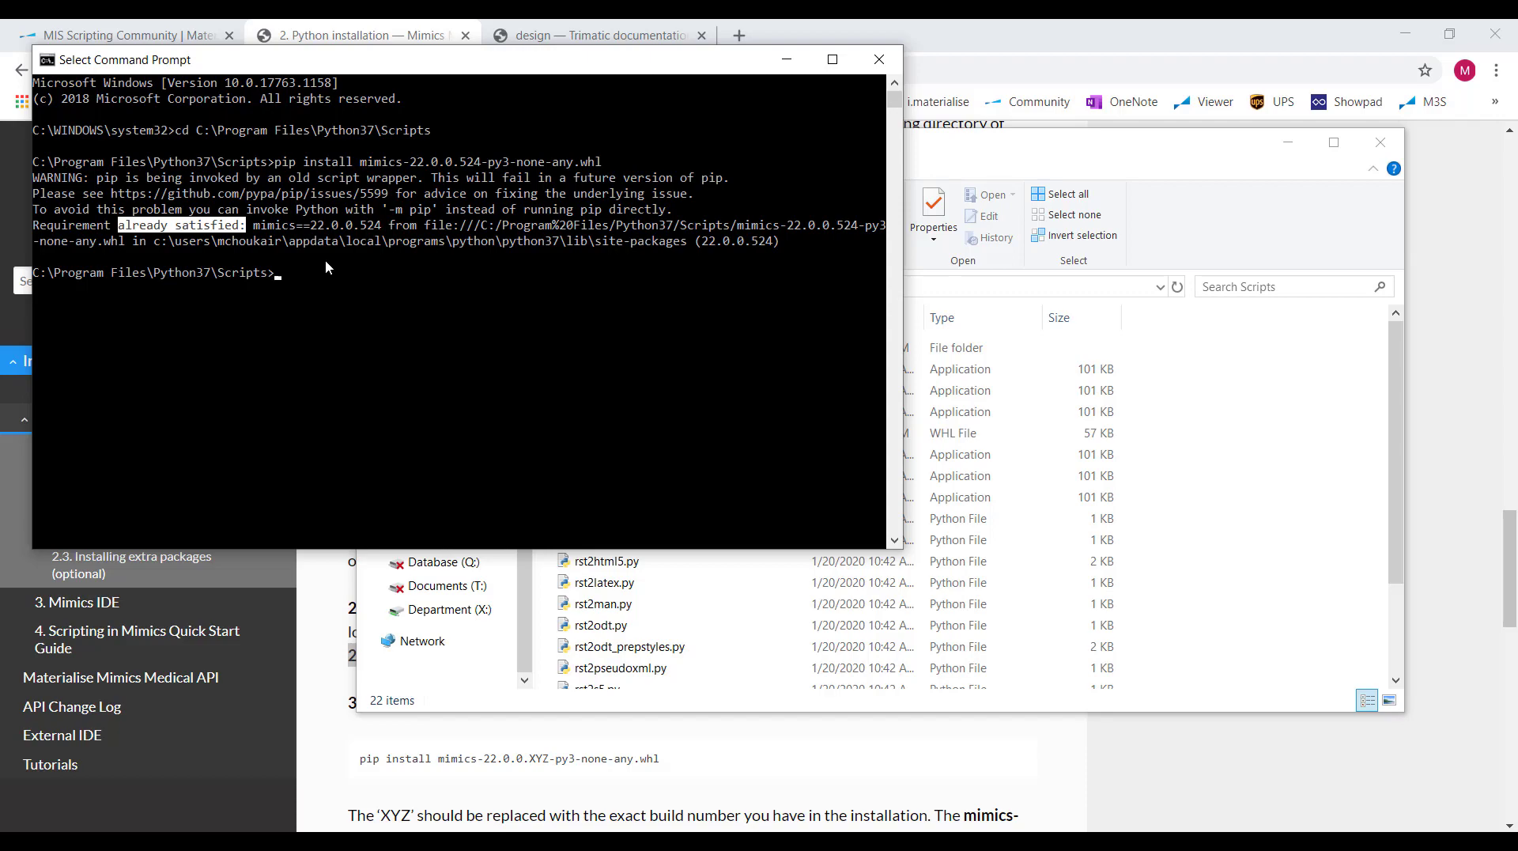
Step: Review guide section 2.3 and its 'pip install numpy' example command
left_click(577, 803)
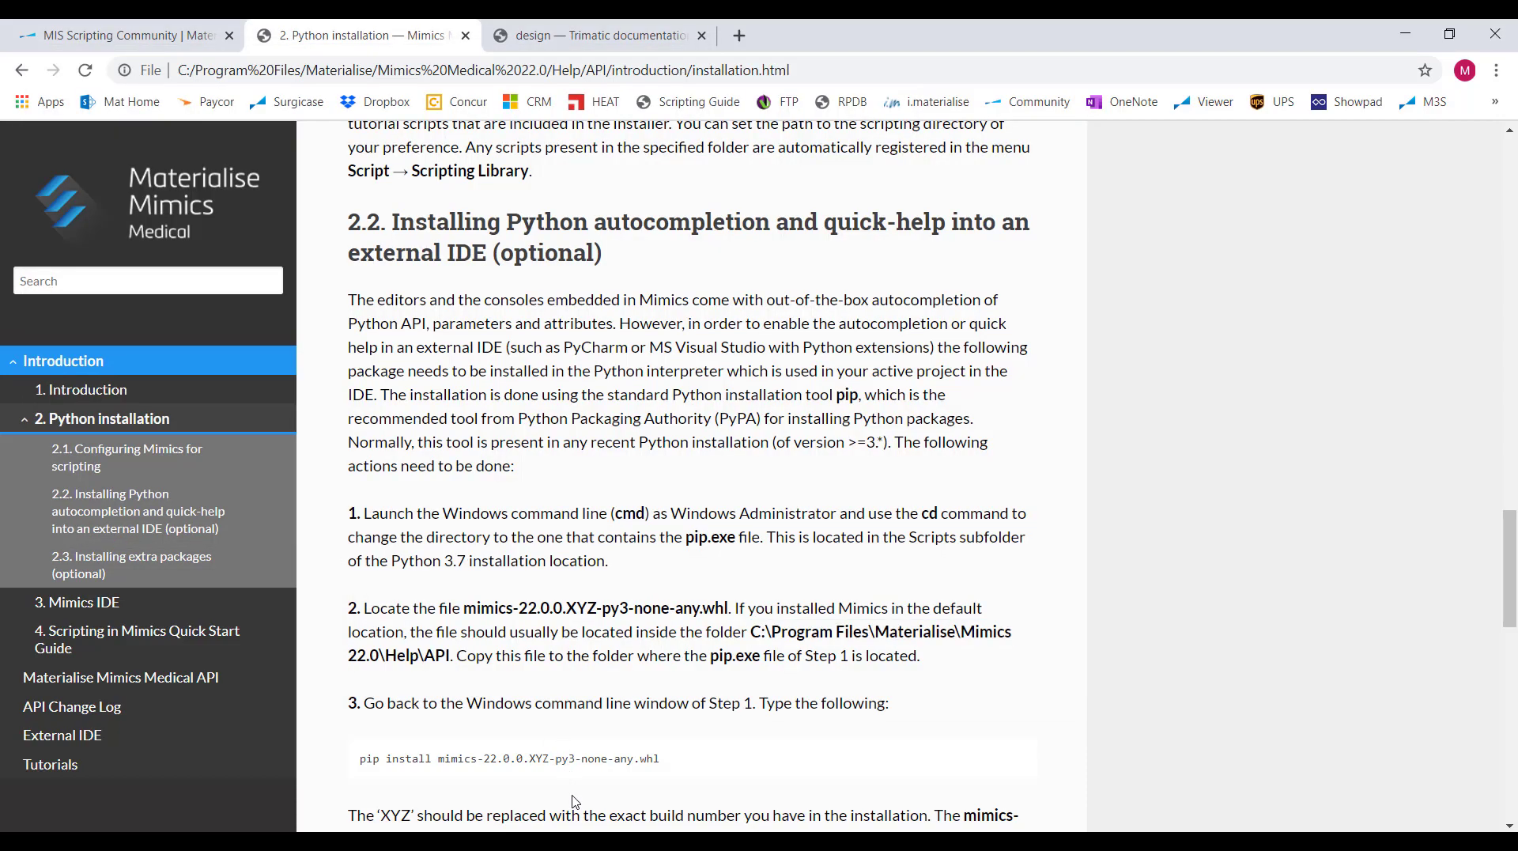
scroll(586, 681, "down", 8)
left_click_drag(519, 297, 610, 296)
left_click(639, 411)
scroll(639, 412, "down", 1)
left_click_drag(358, 586, 479, 591)
left_click(528, 558)
Step: Run 'pip install numpy', confirming numpy 1.17.0 is already satisfied, then bring up Install.jpg
key("alt+Tab")
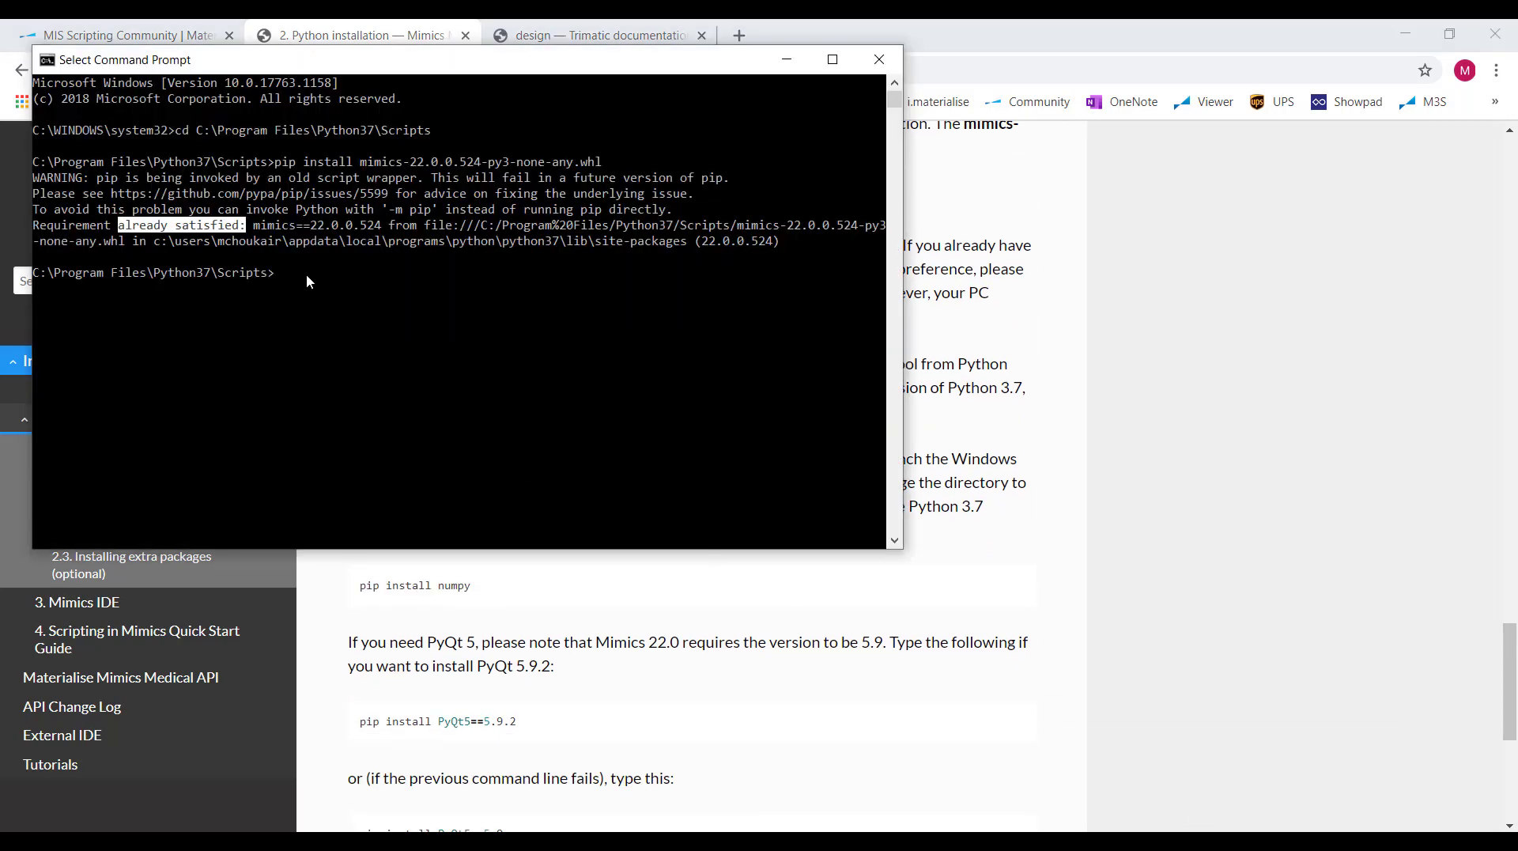
left_click(425, 277)
type("pip install")
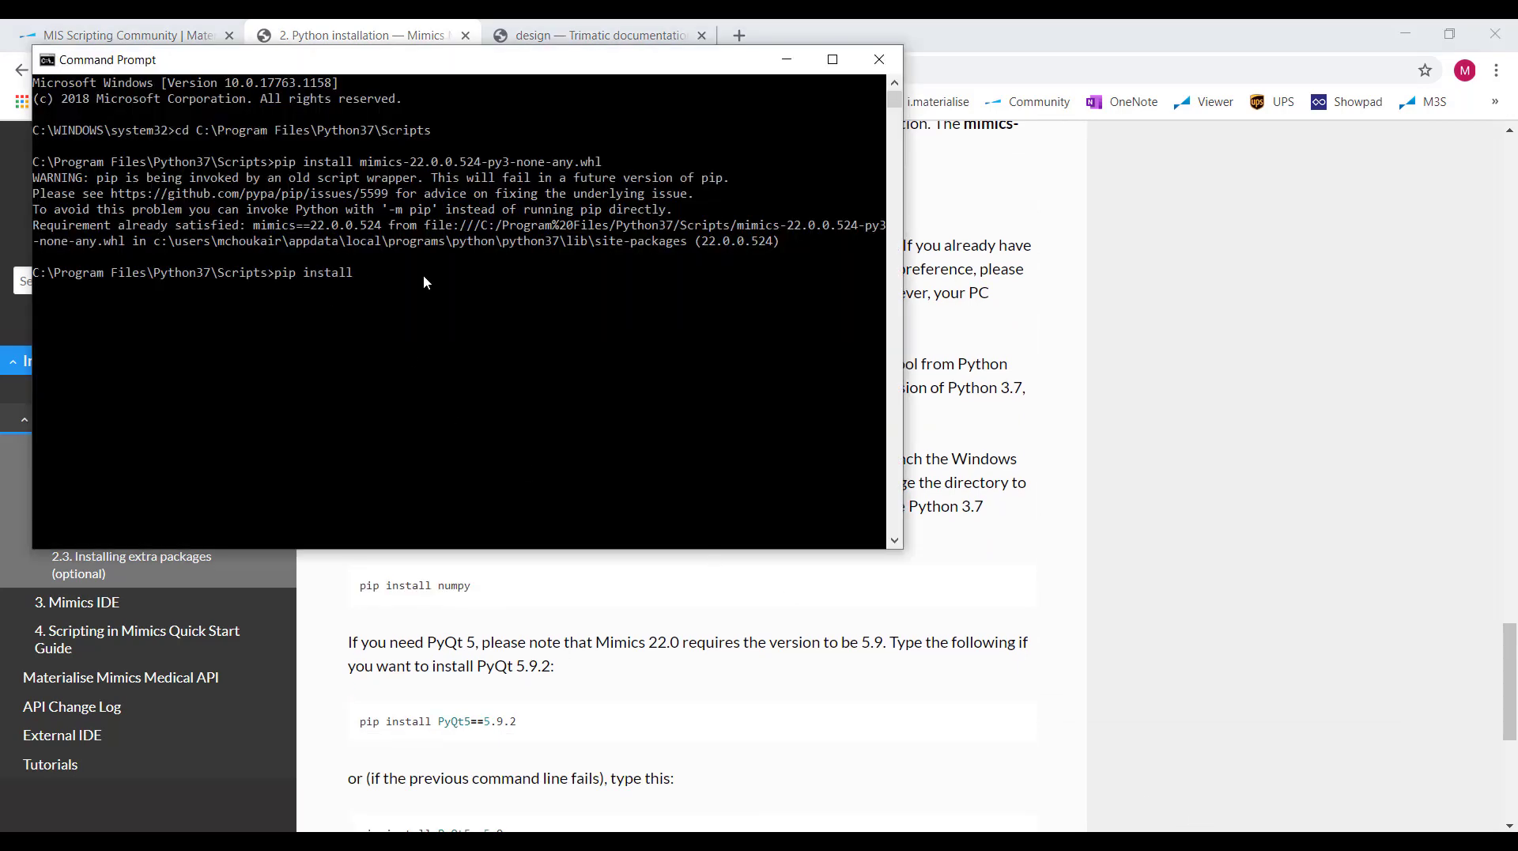
type(" numpy")
key("Return")
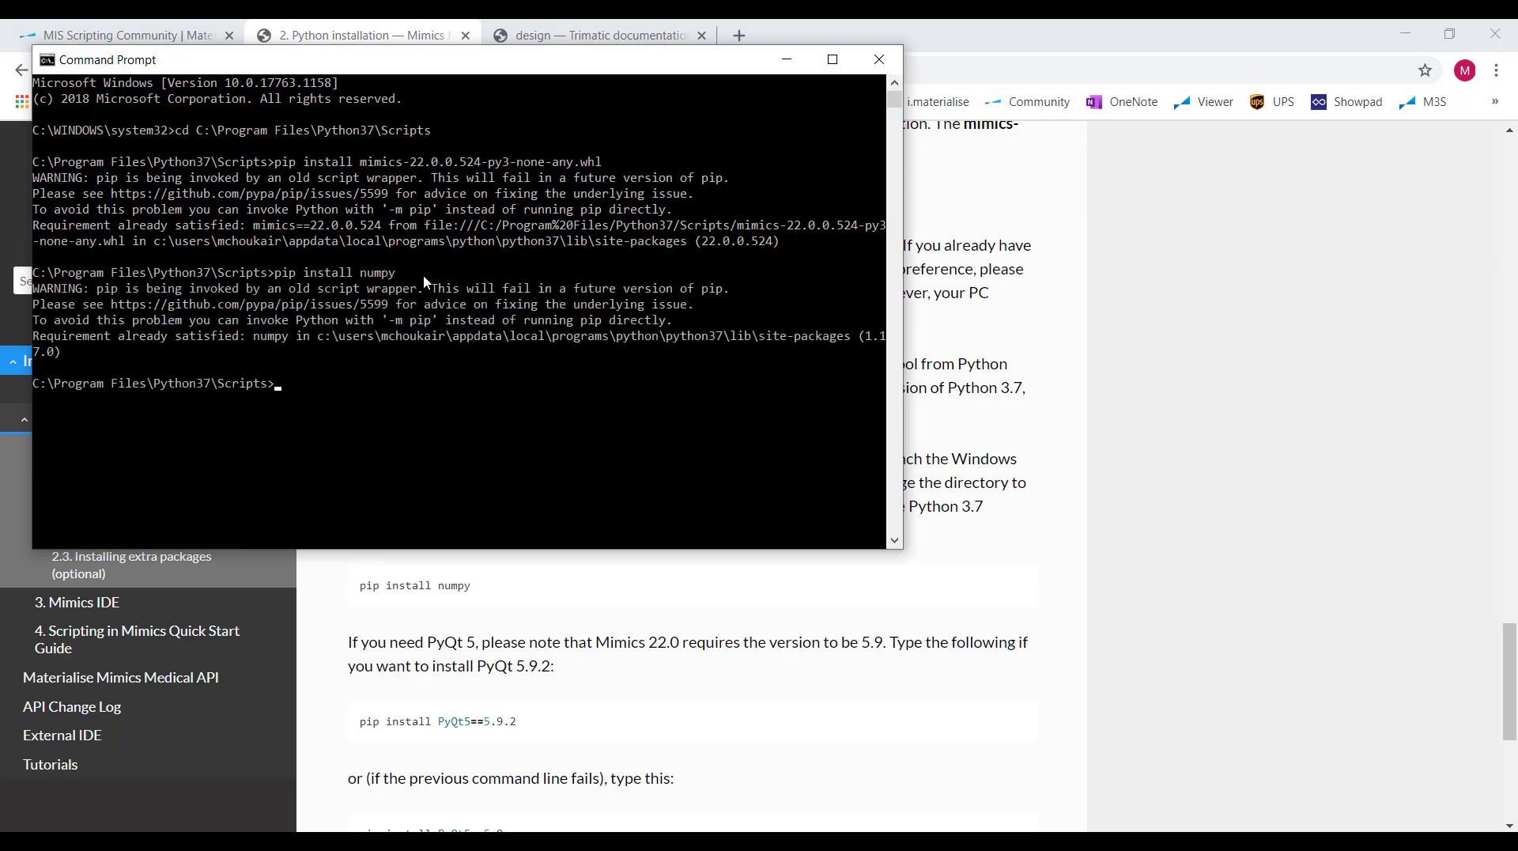
left_click_drag(119, 336, 241, 335)
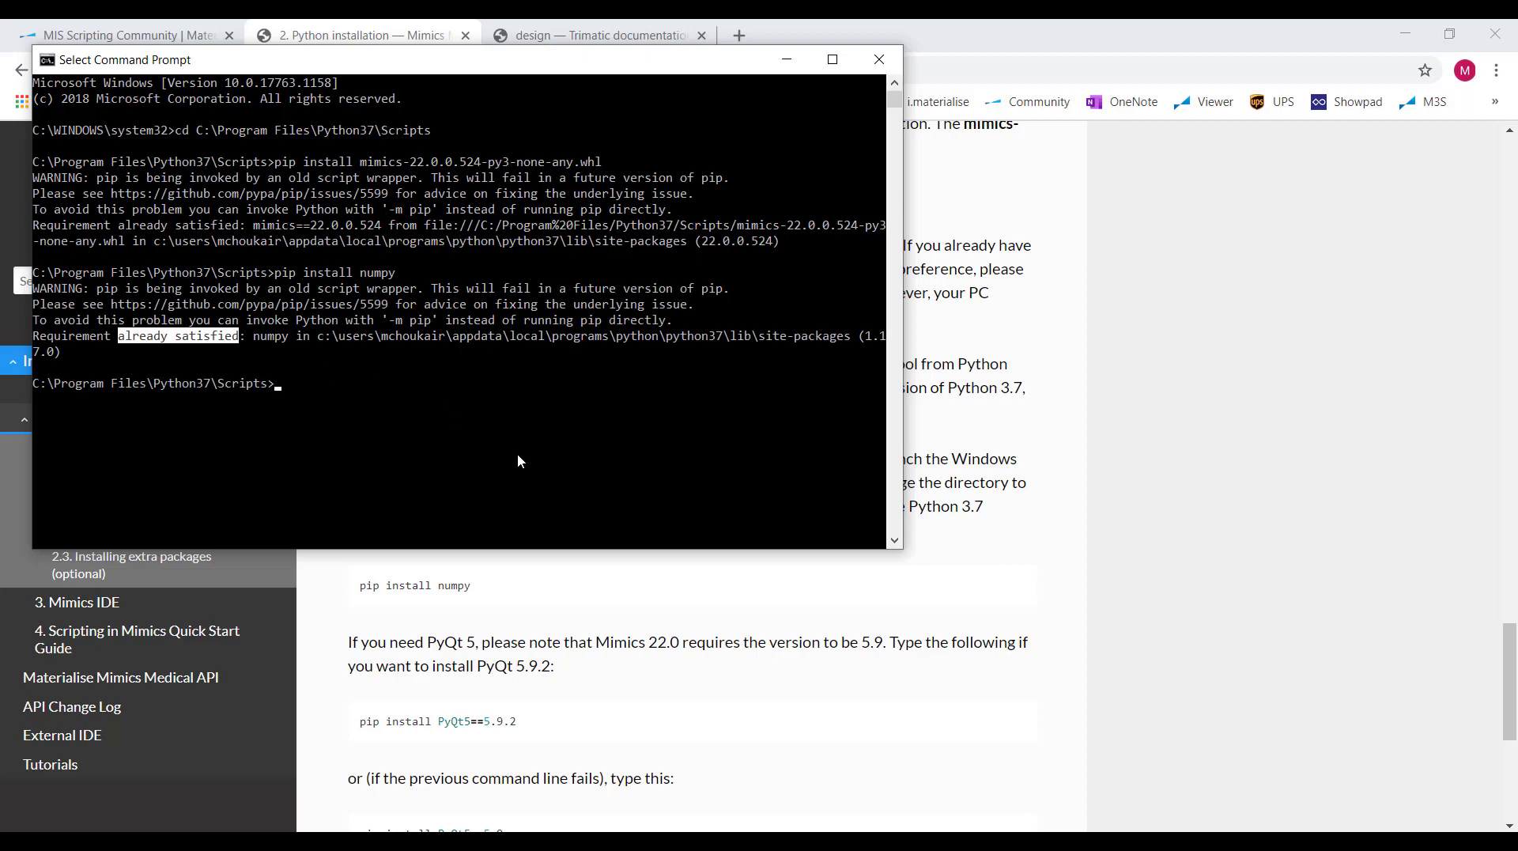
left_click(1019, 840)
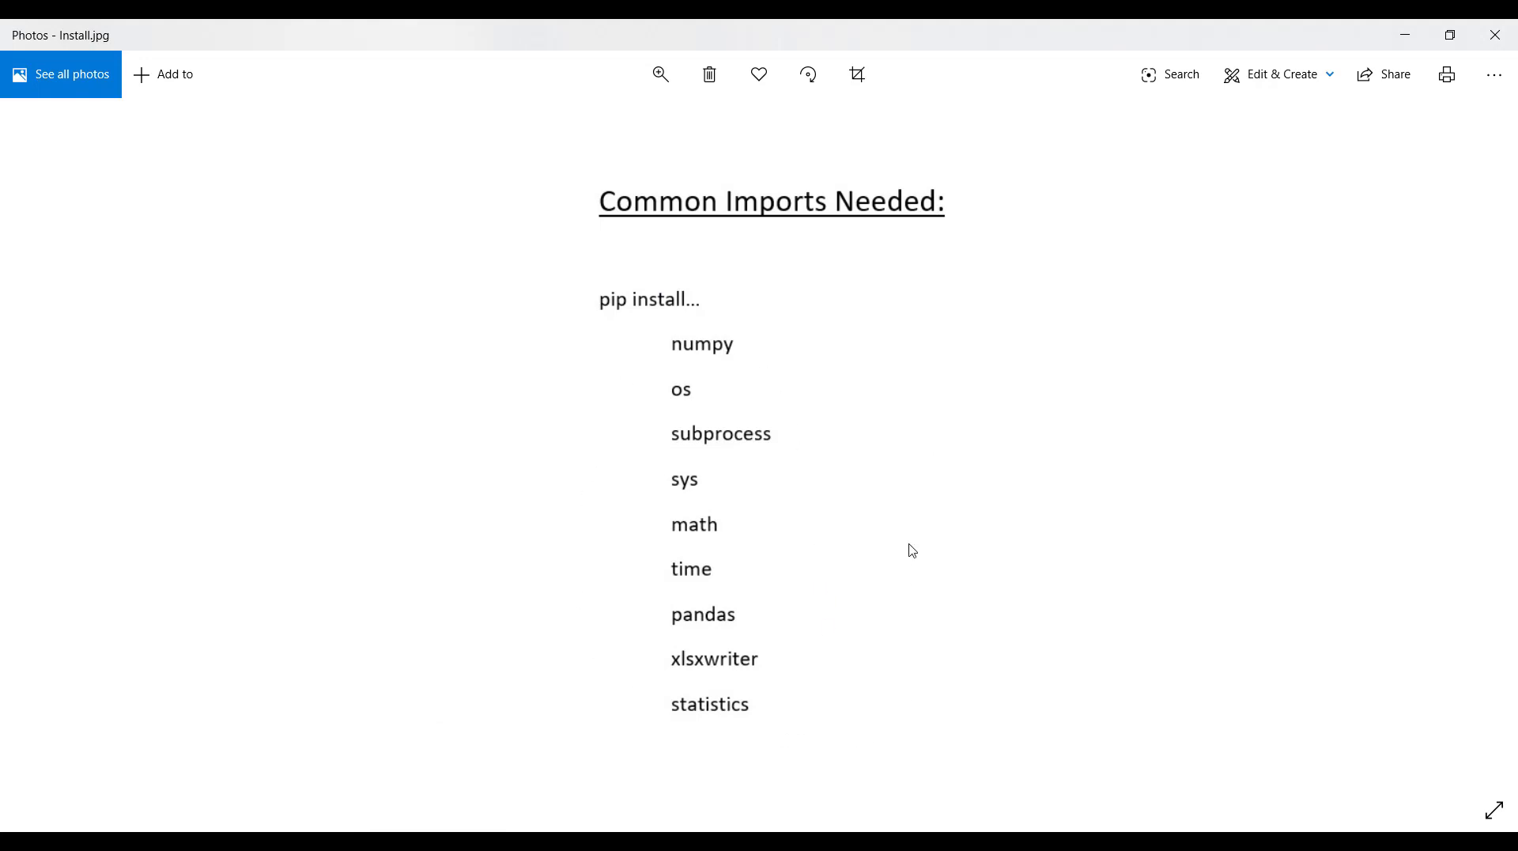
Step: Bring the 3-matic DemoFiles Scripts folder over Install.jpg and open benchtop.py's context menu
mouse_move(407, 817)
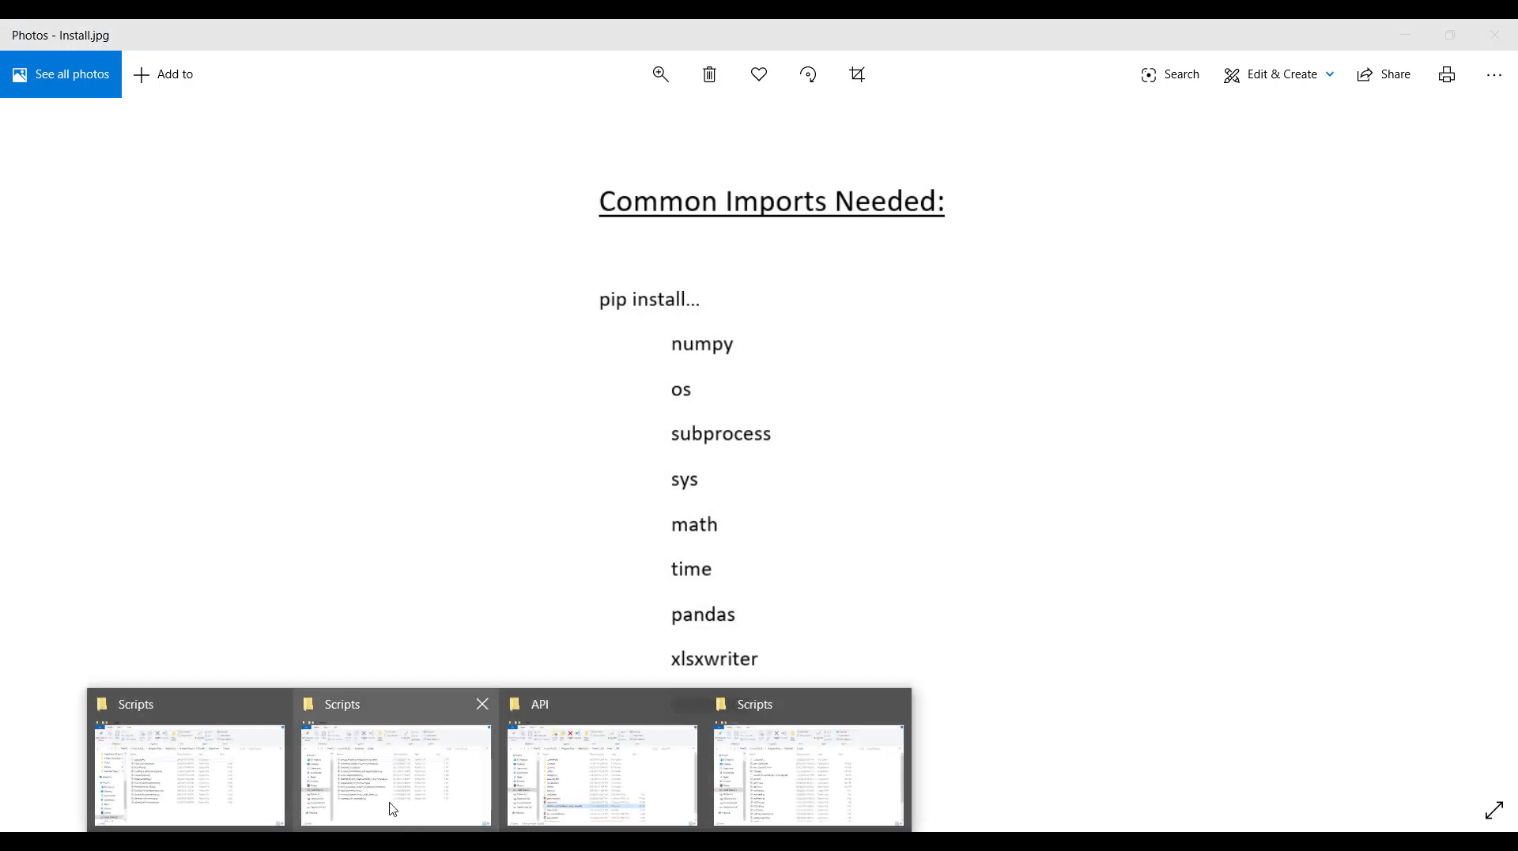
left_click(230, 783)
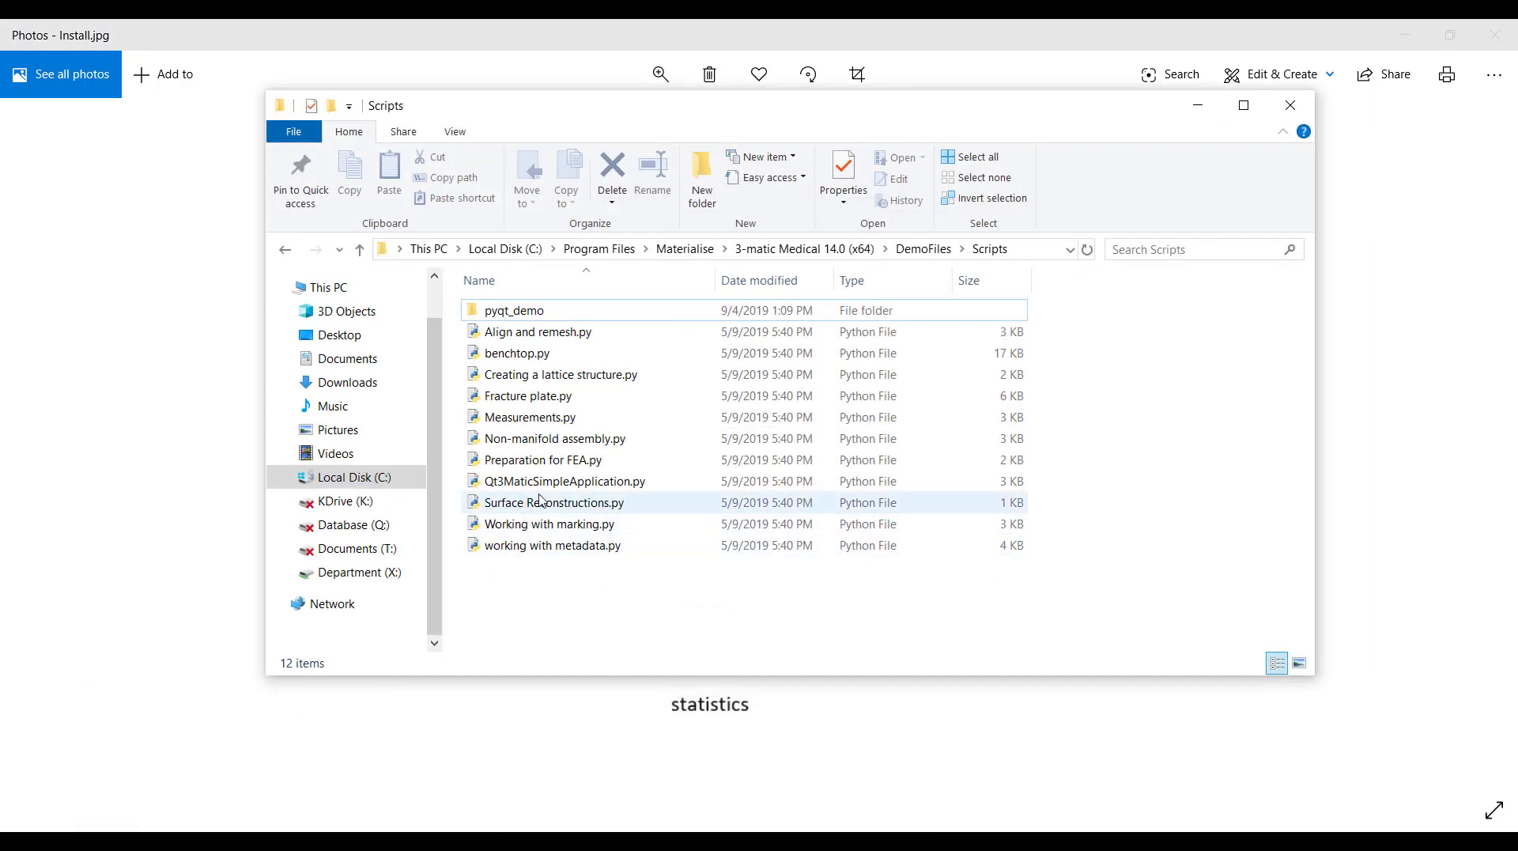
right_click(582, 361)
right_click(581, 360)
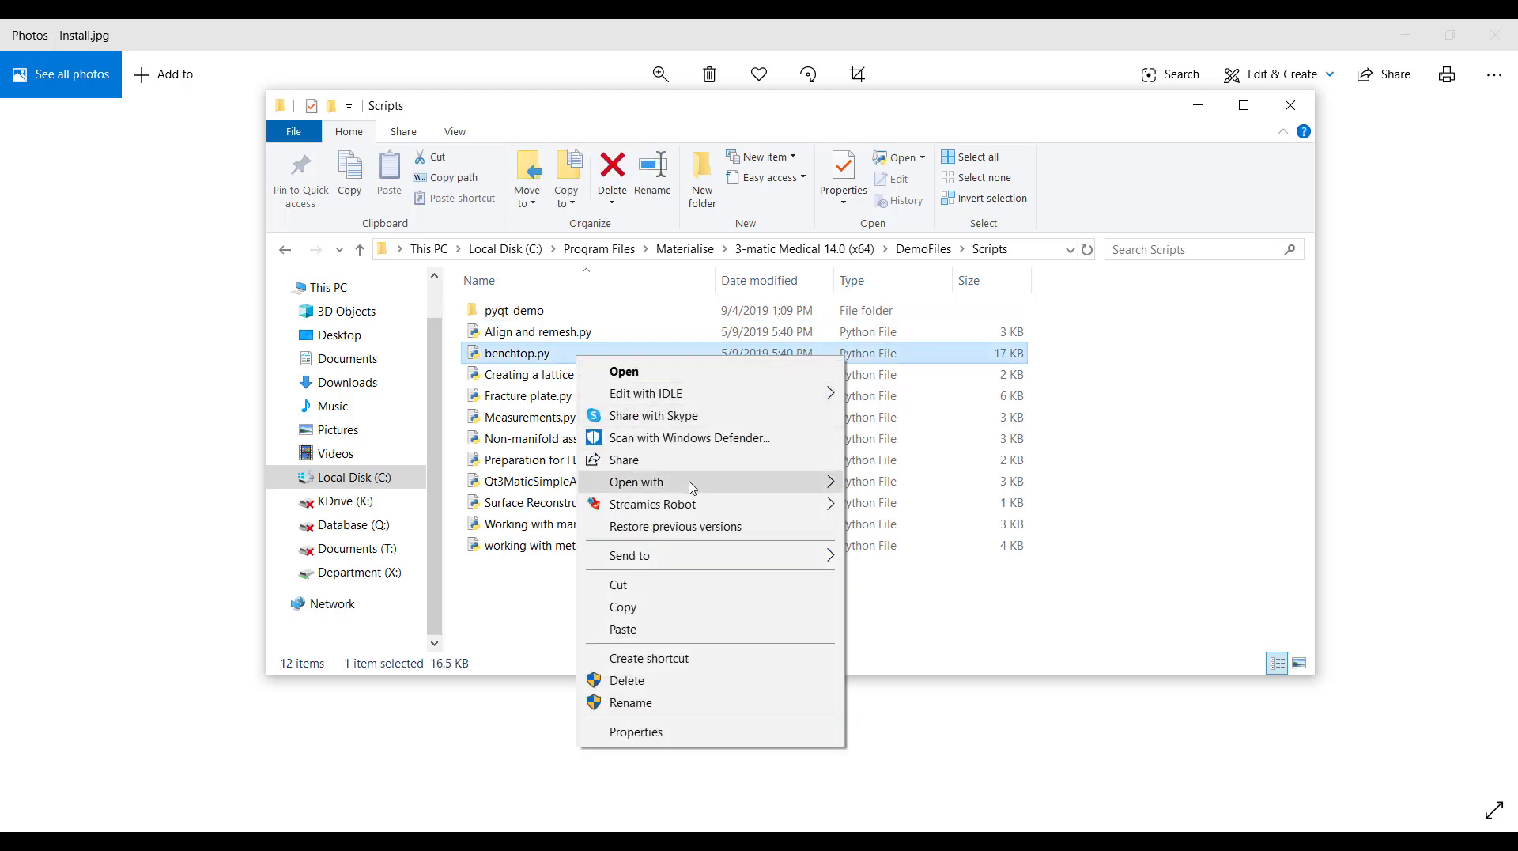
Step: Open benchtop.py in Notepad and review its imports of math, os, sys and trimatic
mouse_move(702, 484)
left_click(939, 551)
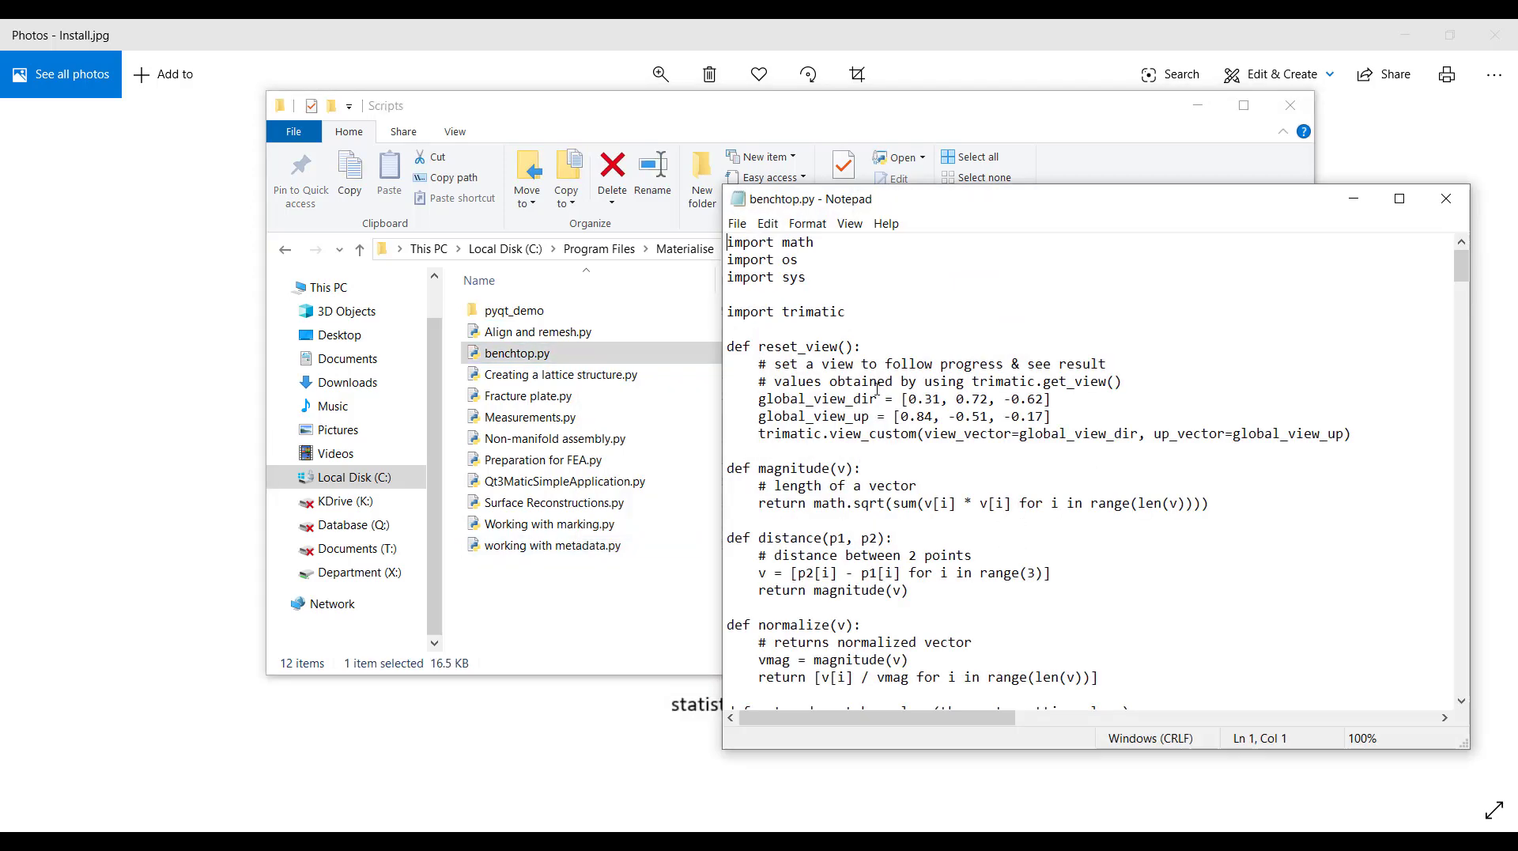
left_click_drag(827, 279, 733, 242)
left_click(783, 242)
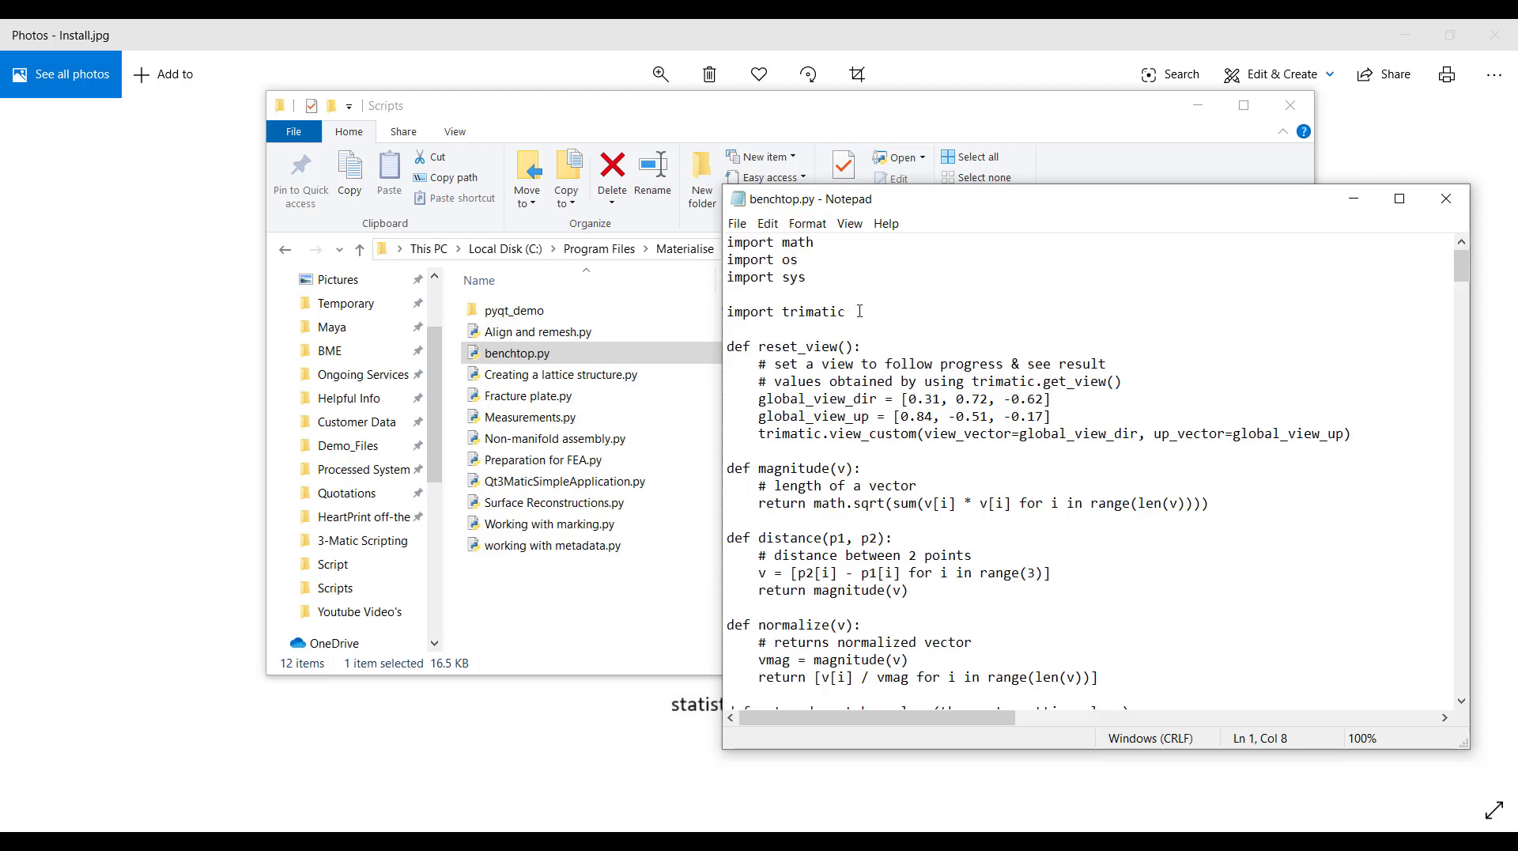
left_click_drag(847, 312, 724, 313)
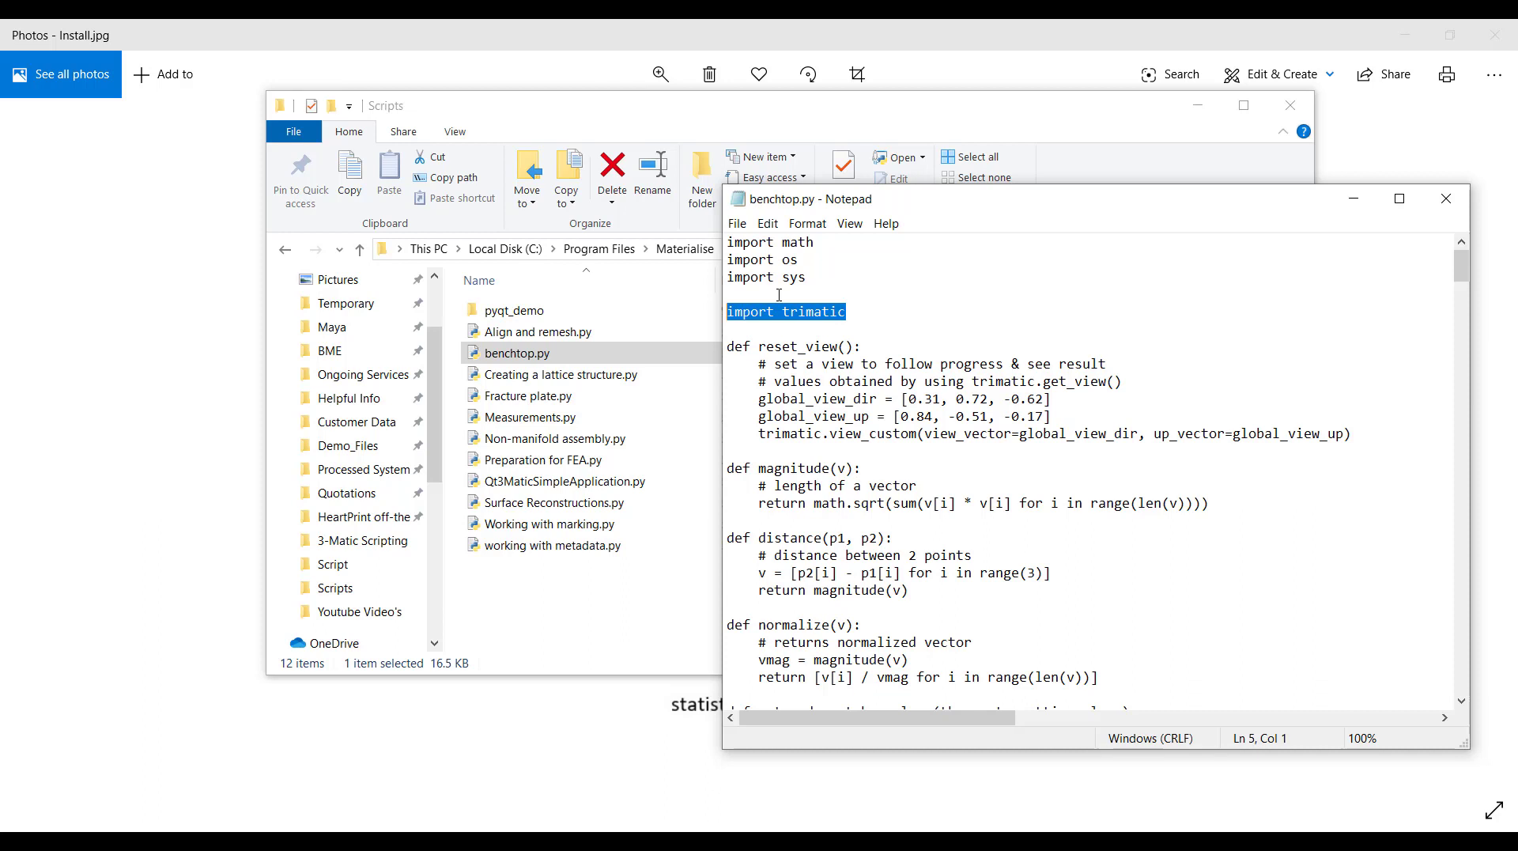
Step: Close Notepad, minimize Explorer and Photos, and close Command Prompt
left_click(1446, 199)
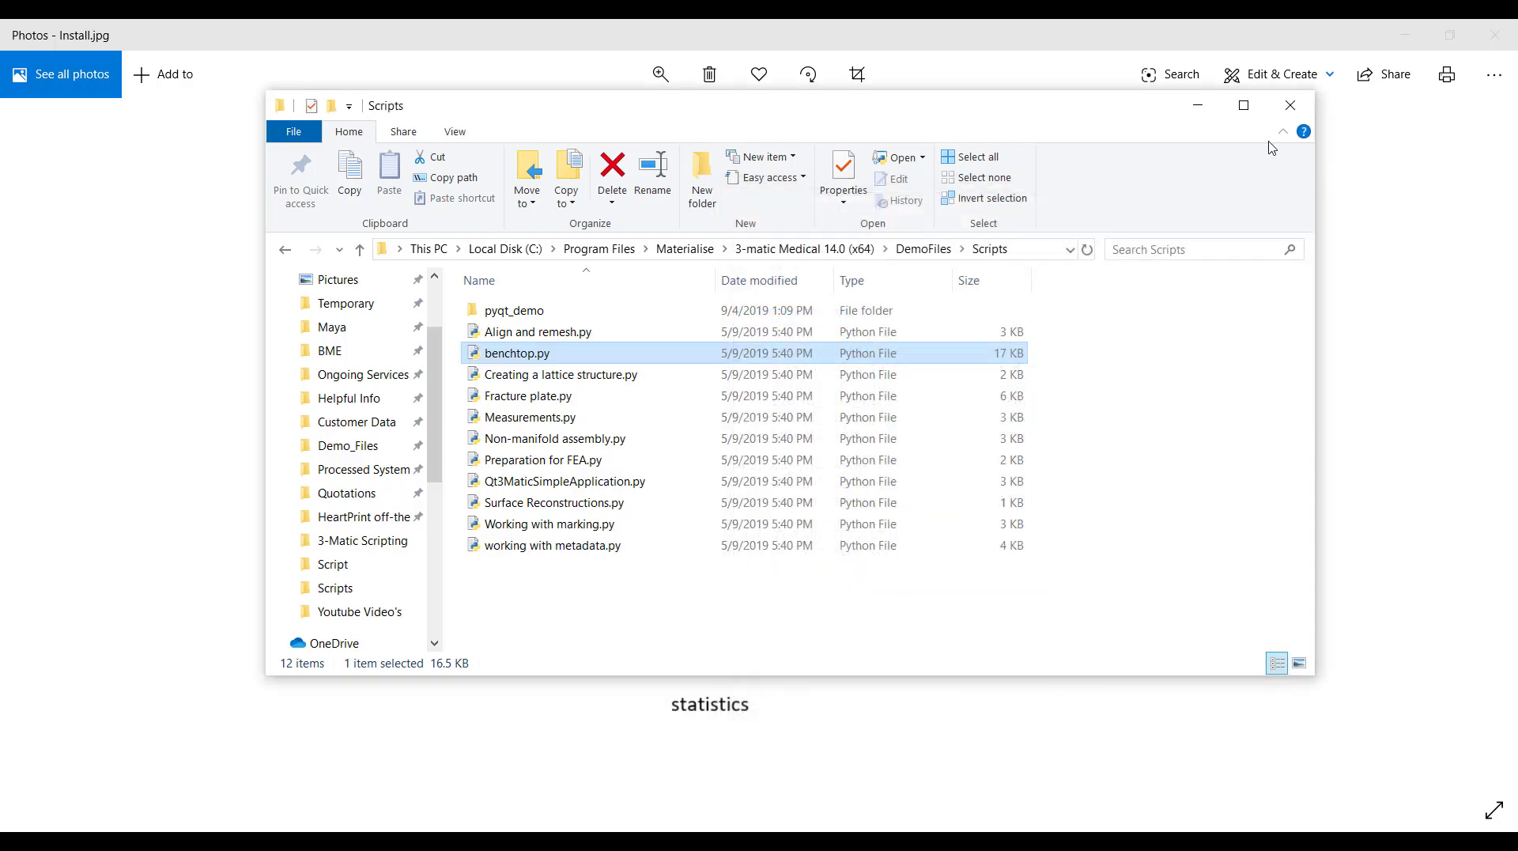
left_click(1405, 35)
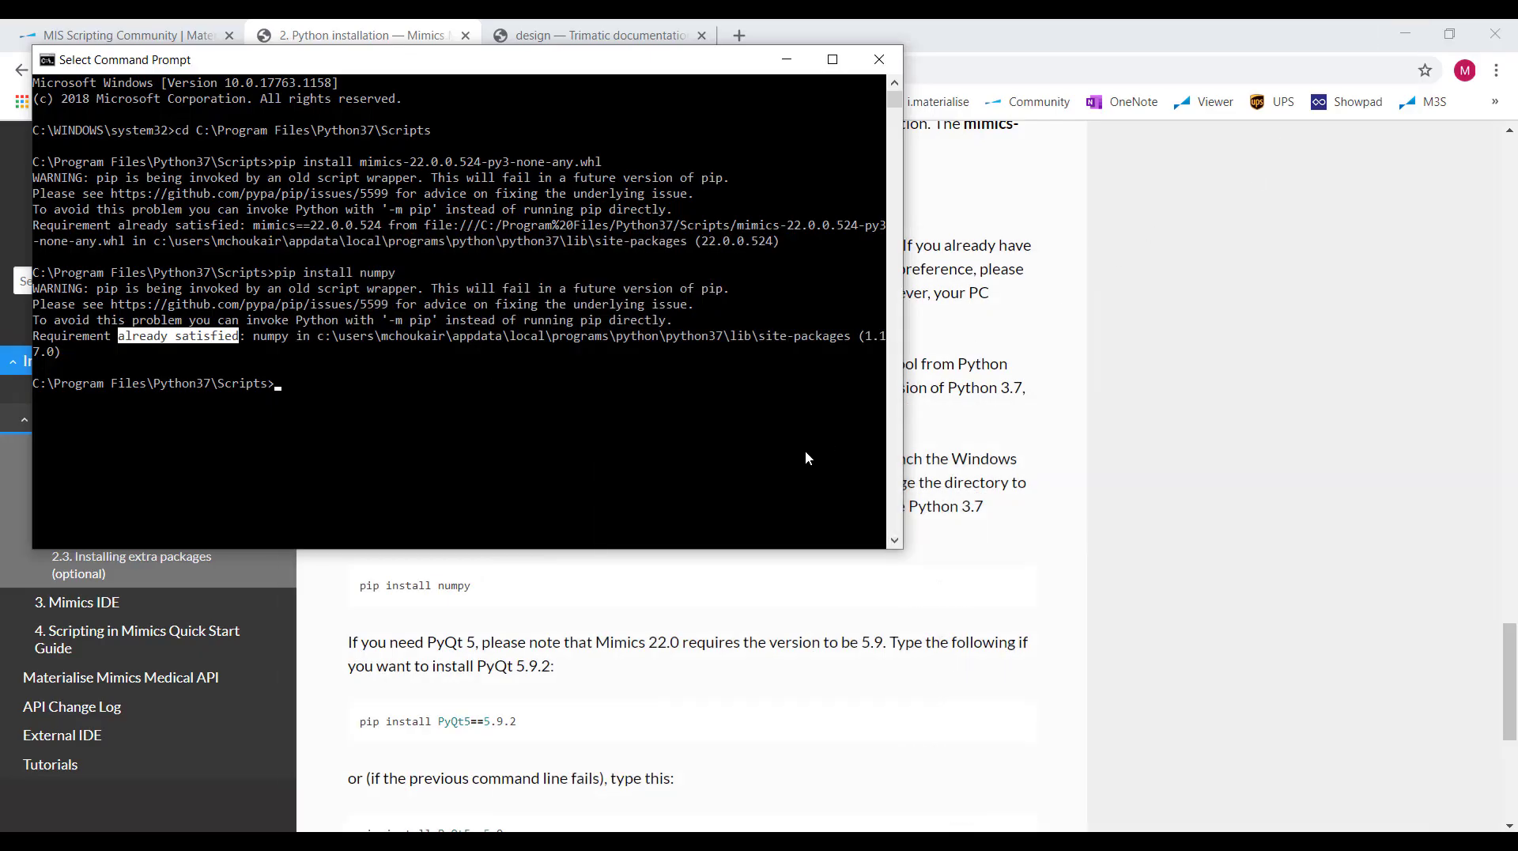
left_click(880, 59)
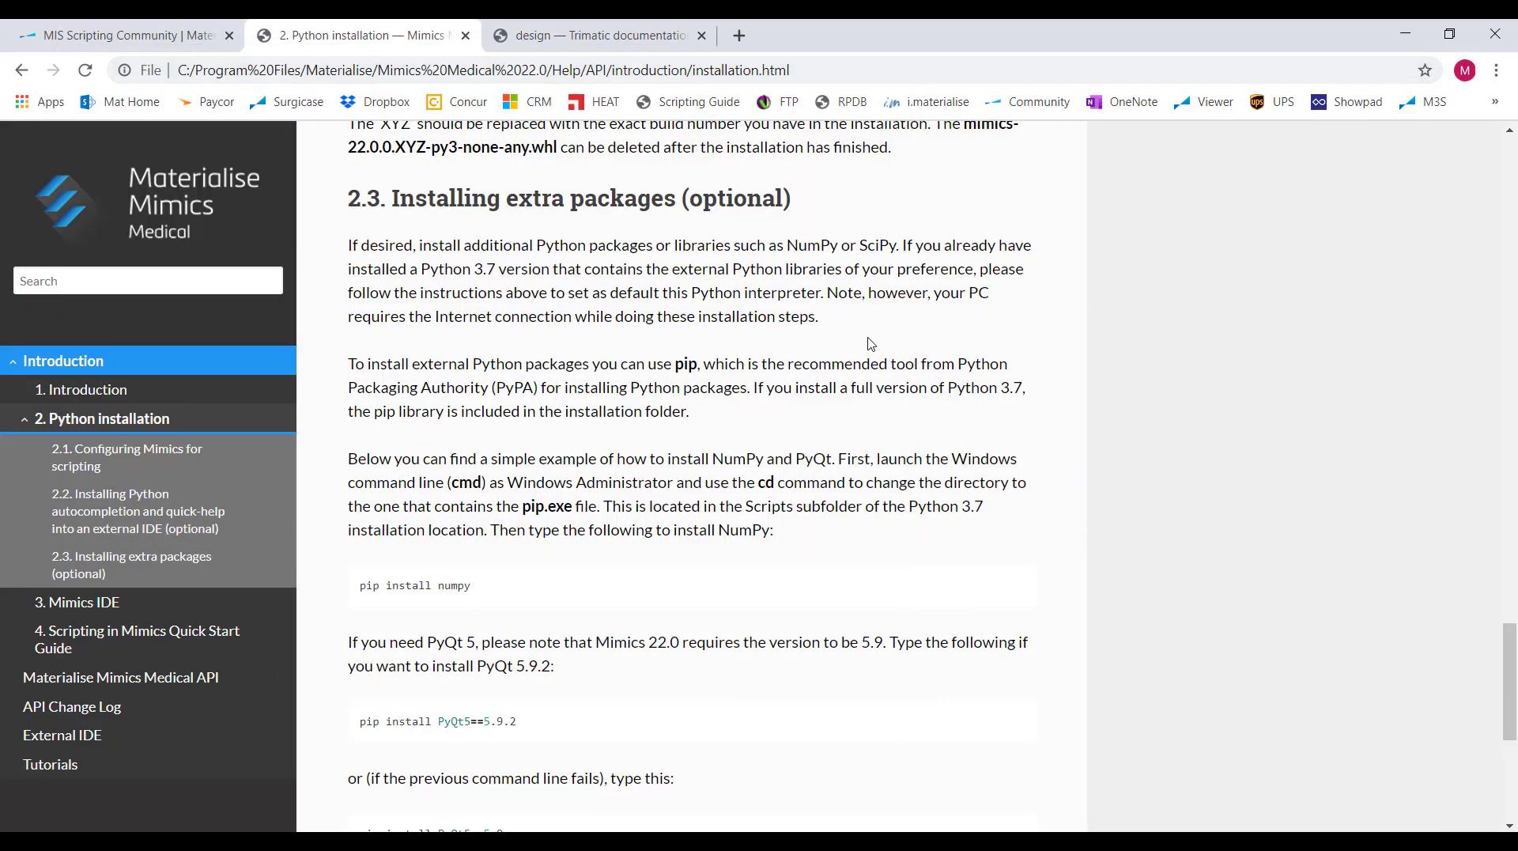